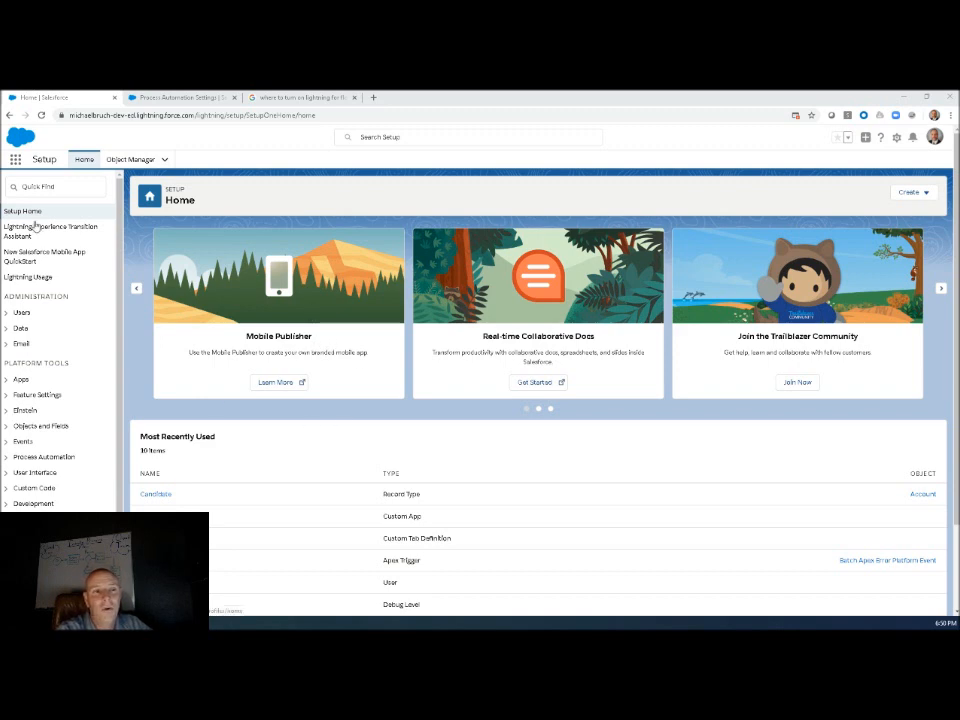
Search Setup for "flow", go to the Flows list, and open the Intake Process flow in Flow Builder.
{"action": "left_click", "coordinate": [40, 186]}
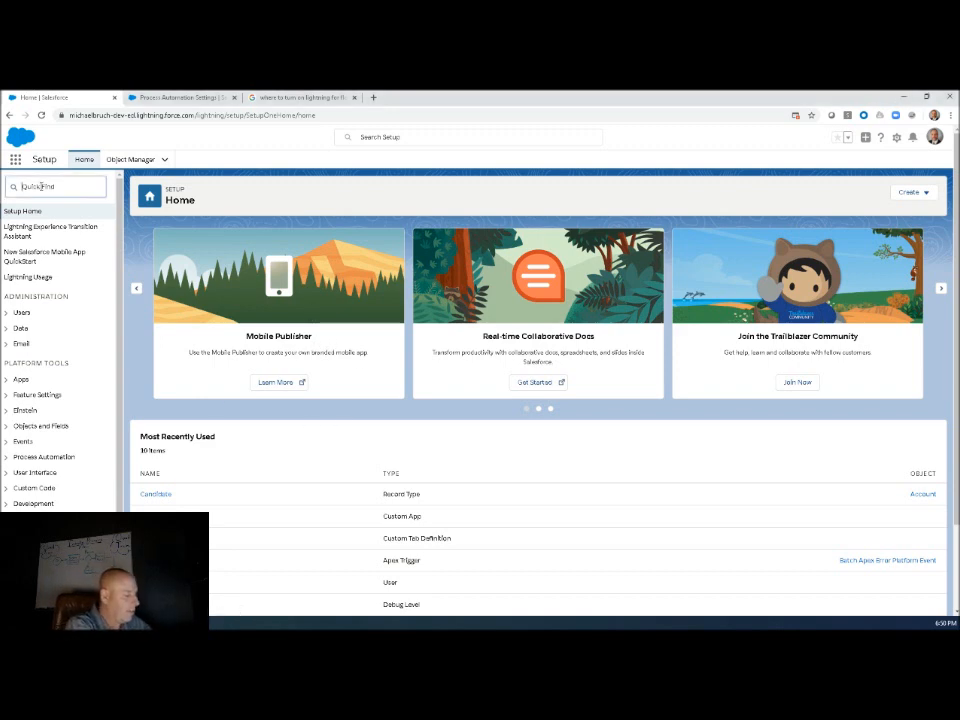
{"action": "type", "text": "flo"}
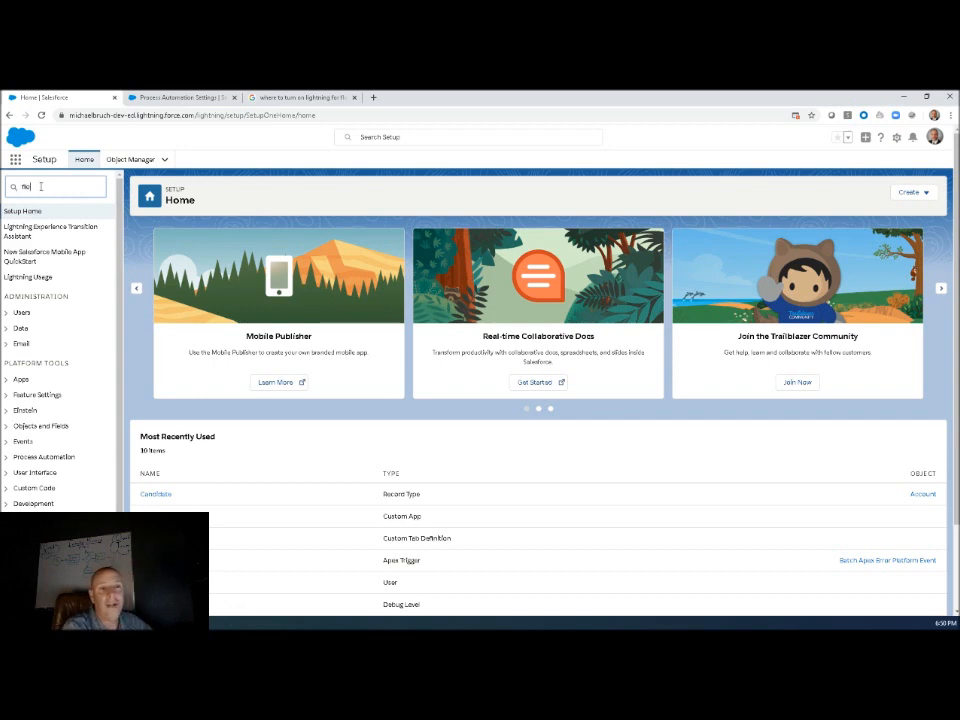
{"action": "type", "text": "w"}
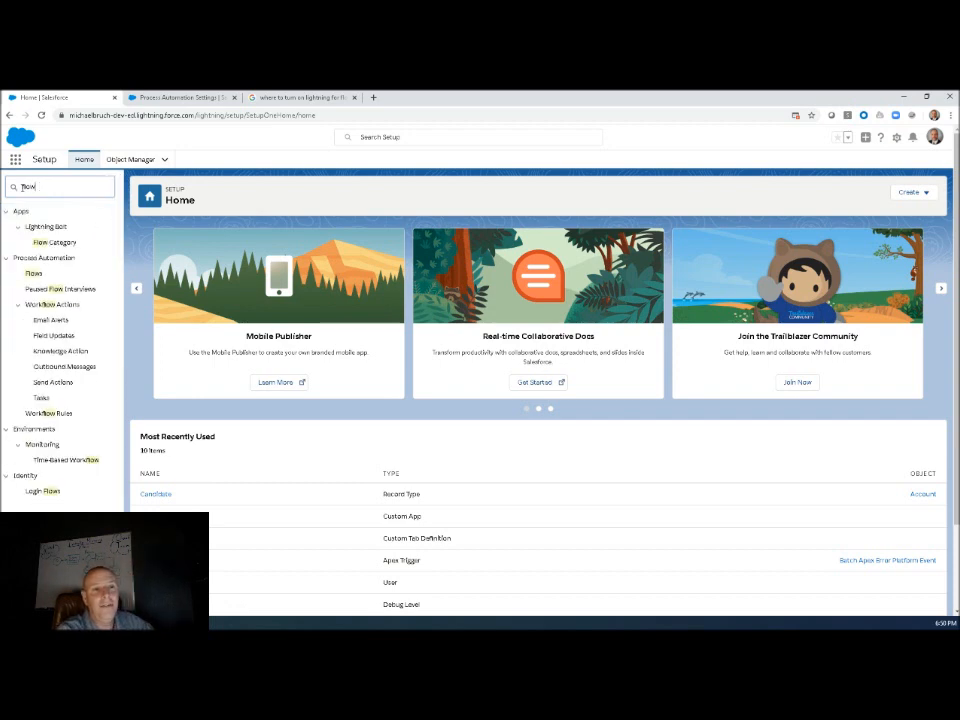
{"action": "left_click", "coordinate": [33, 274]}
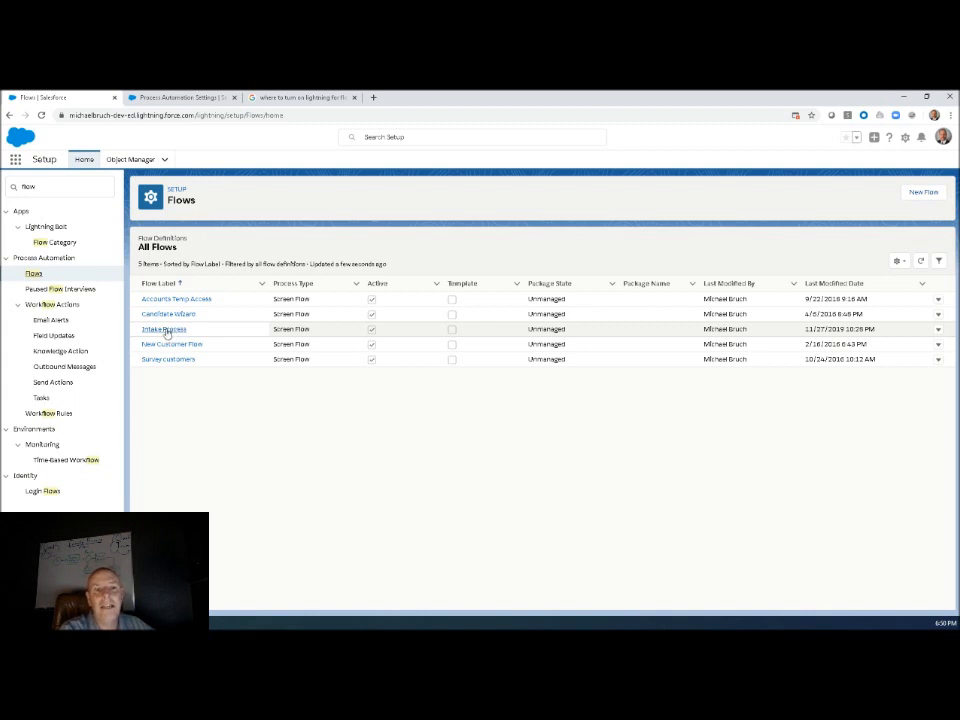
{"action": "left_click", "coordinate": [167, 330]}
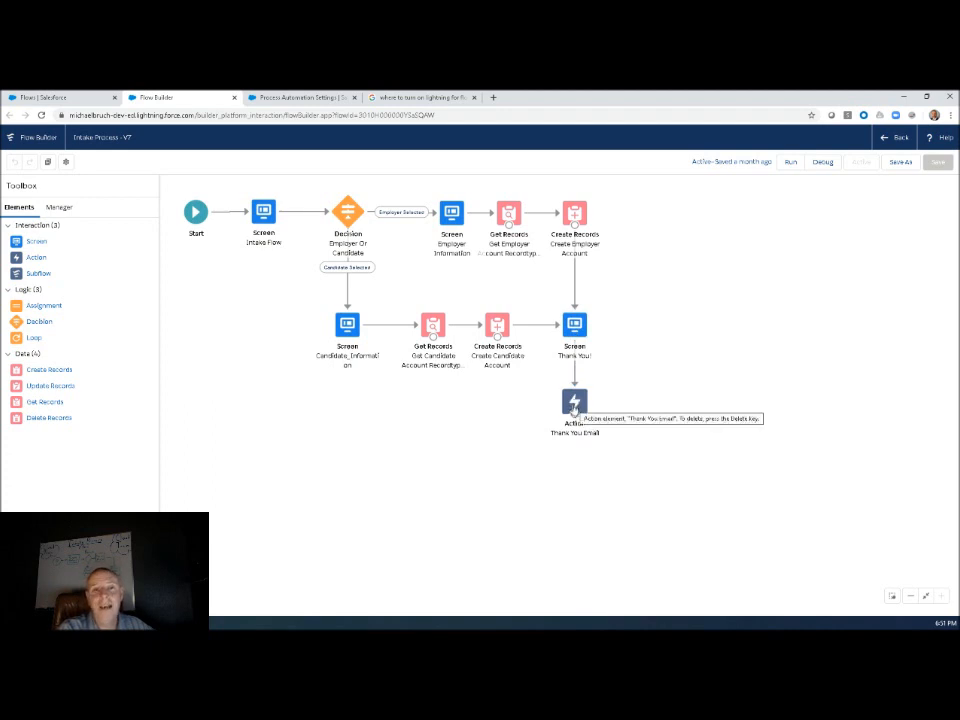
Review the employer-or-candidate picklist on the Intake Flow screen element, then close it without changes.
{"action": "left_click", "coordinate": [265, 219]}
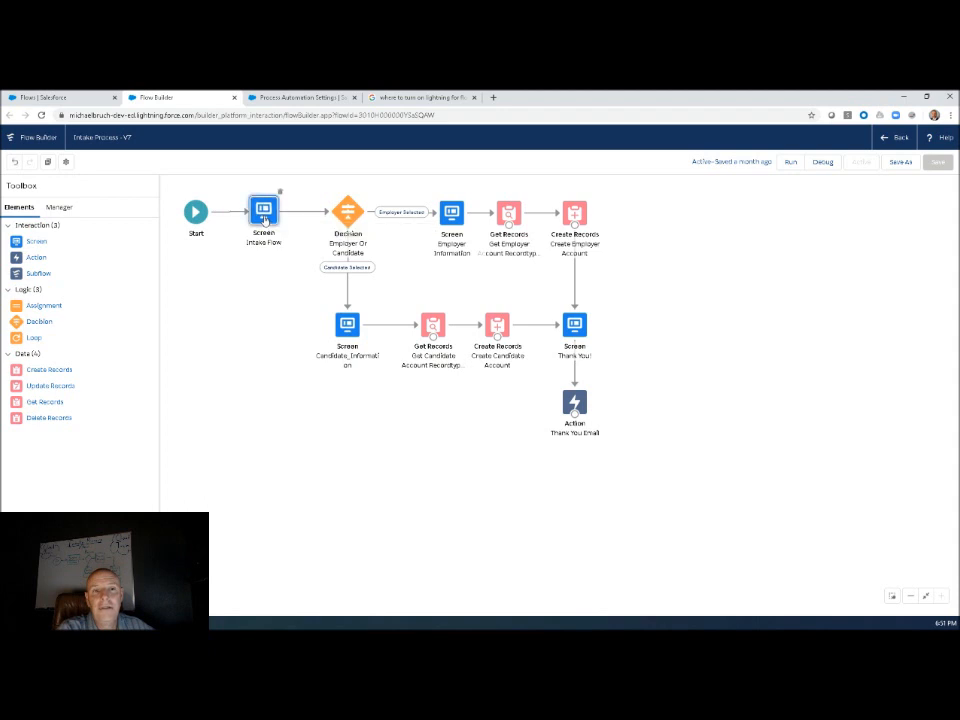
{"action": "double_click", "coordinate": [265, 221]}
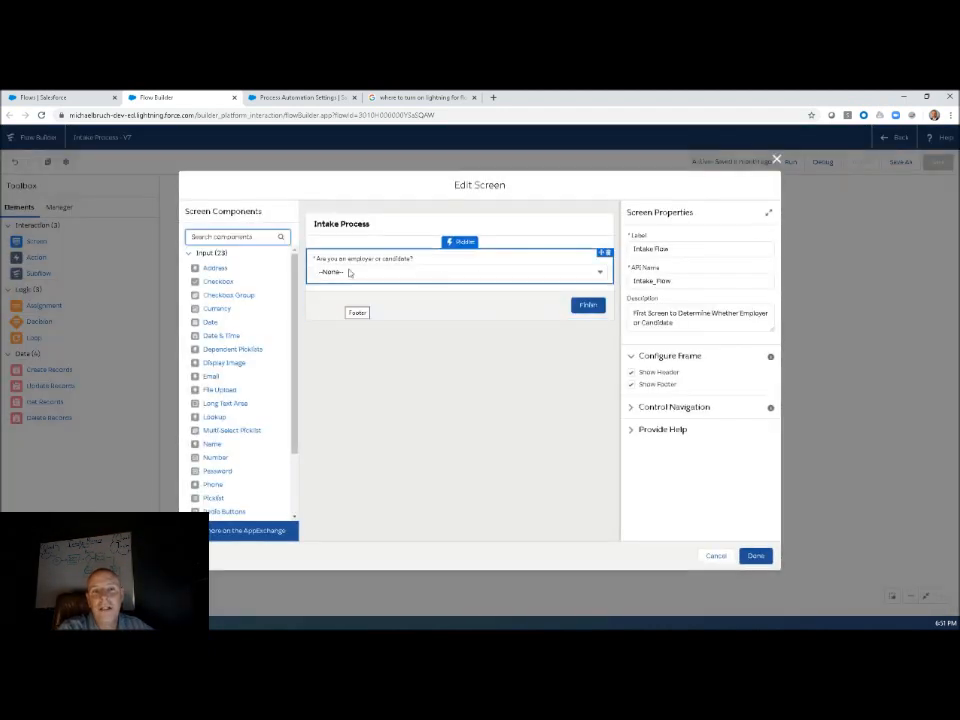
{"action": "left_click", "coordinate": [349, 272]}
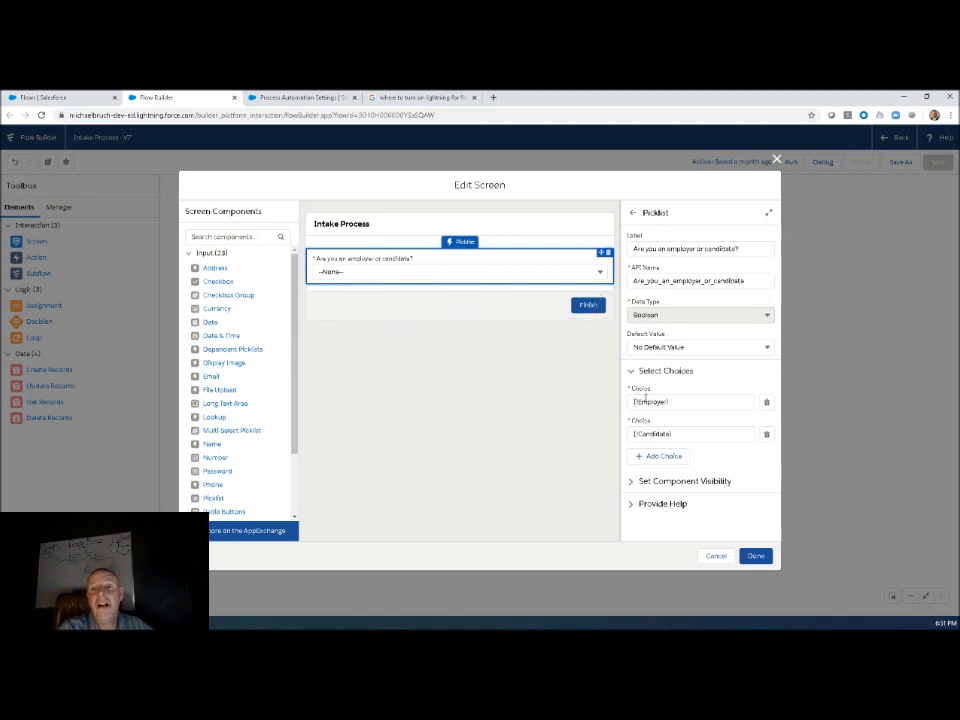
{"action": "left_click", "coordinate": [716, 555]}
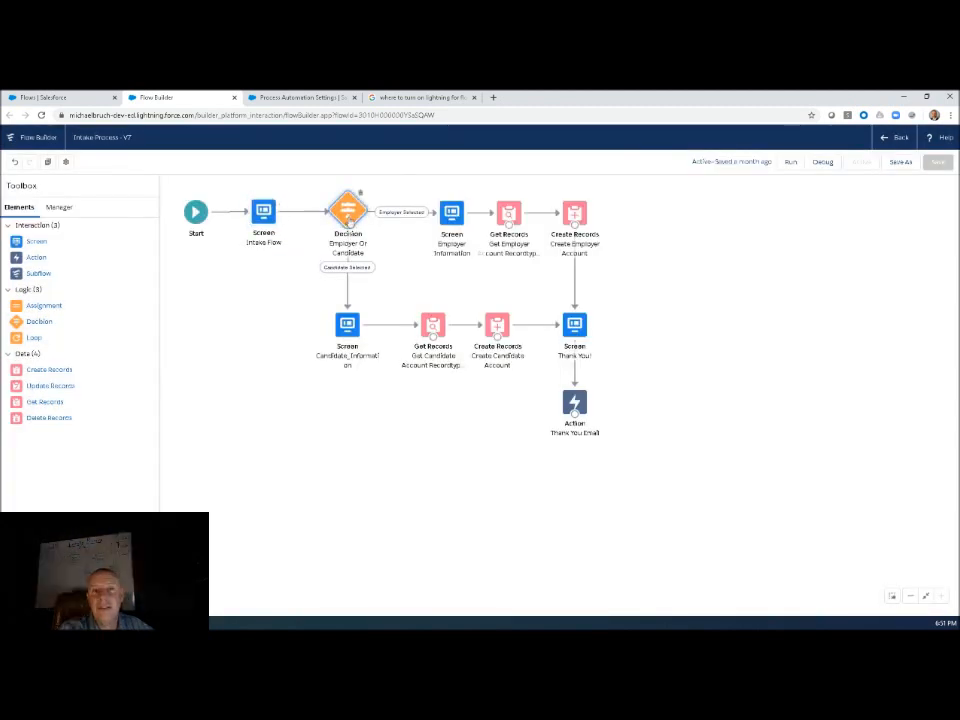
Review the Candidate Selected and Employer Selected outcomes of the Employer Or Candidate decision, then close it without changes.
{"action": "double_click", "coordinate": [349, 215]}
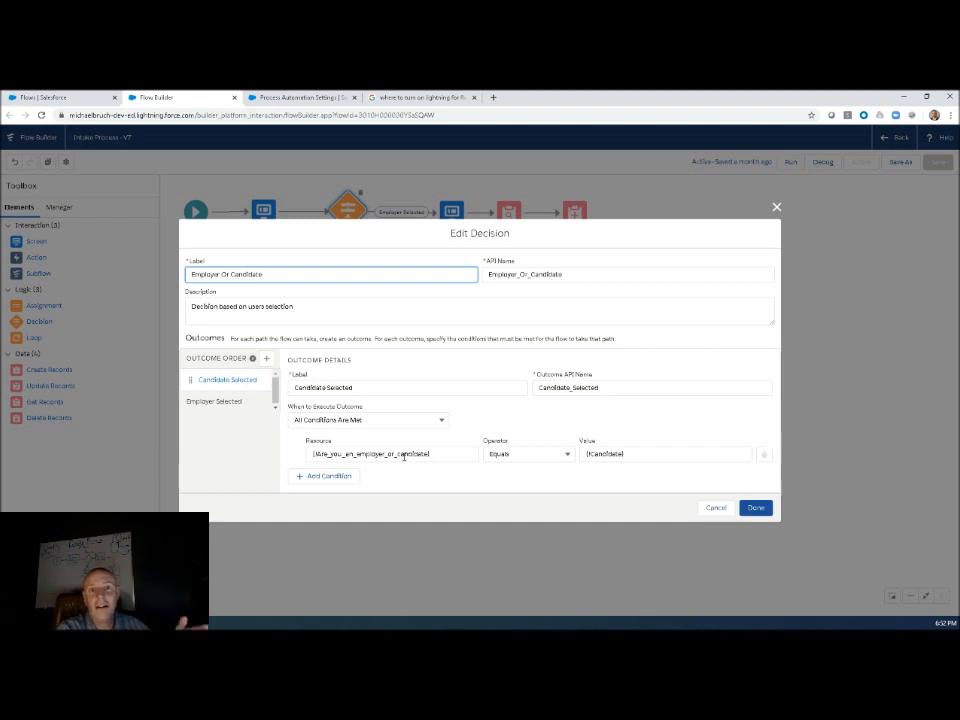
{"action": "left_click", "coordinate": [222, 401]}
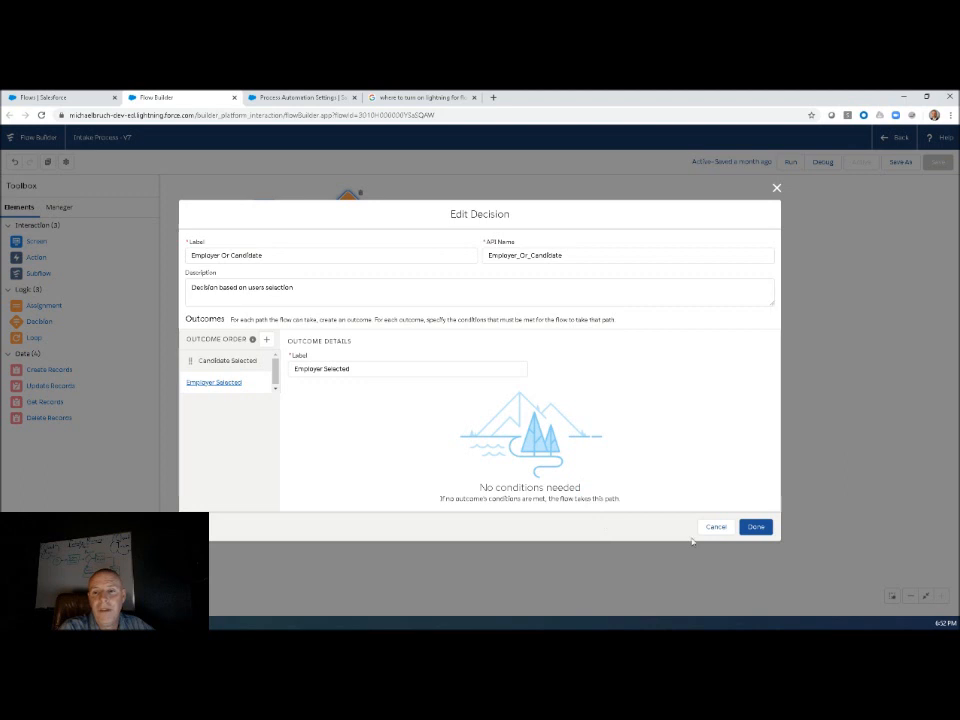
{"action": "left_click", "coordinate": [714, 527]}
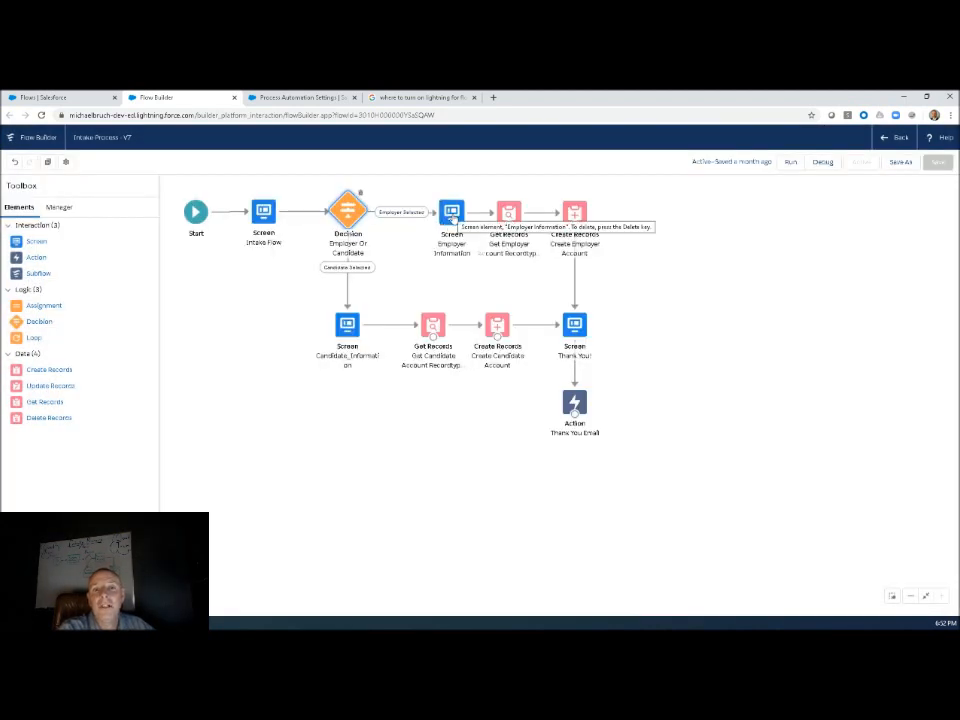
Inspect the Name, Address, Phone and Email components of the Candidate_Information screen, then close it without changes.
{"action": "left_click", "coordinate": [348, 327]}
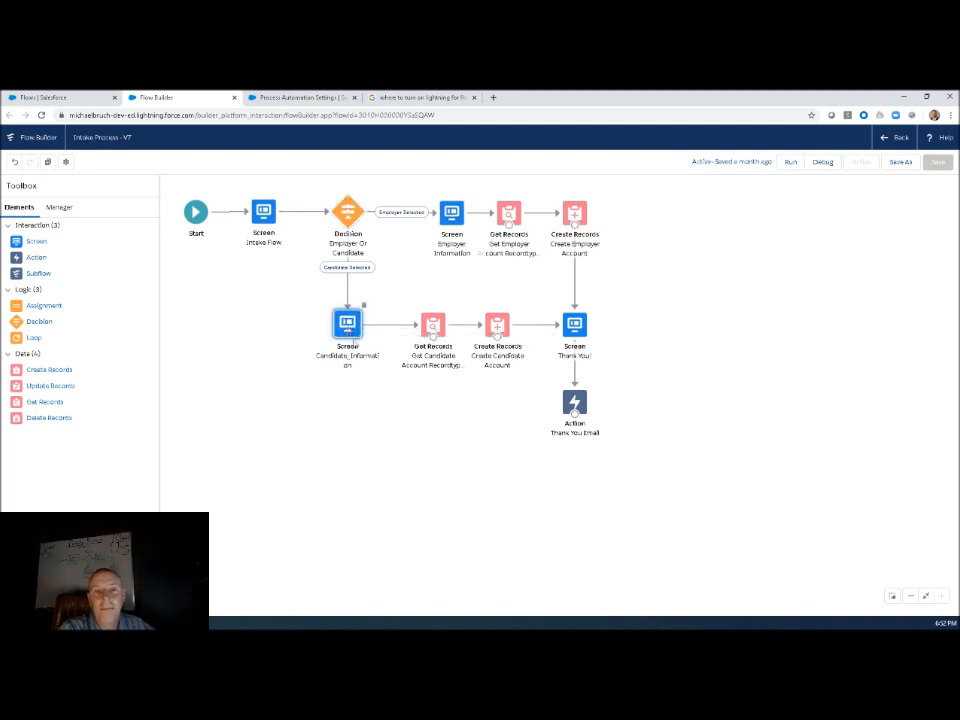
{"action": "double_click", "coordinate": [353, 340]}
{"action": "left_click", "coordinate": [405, 278]}
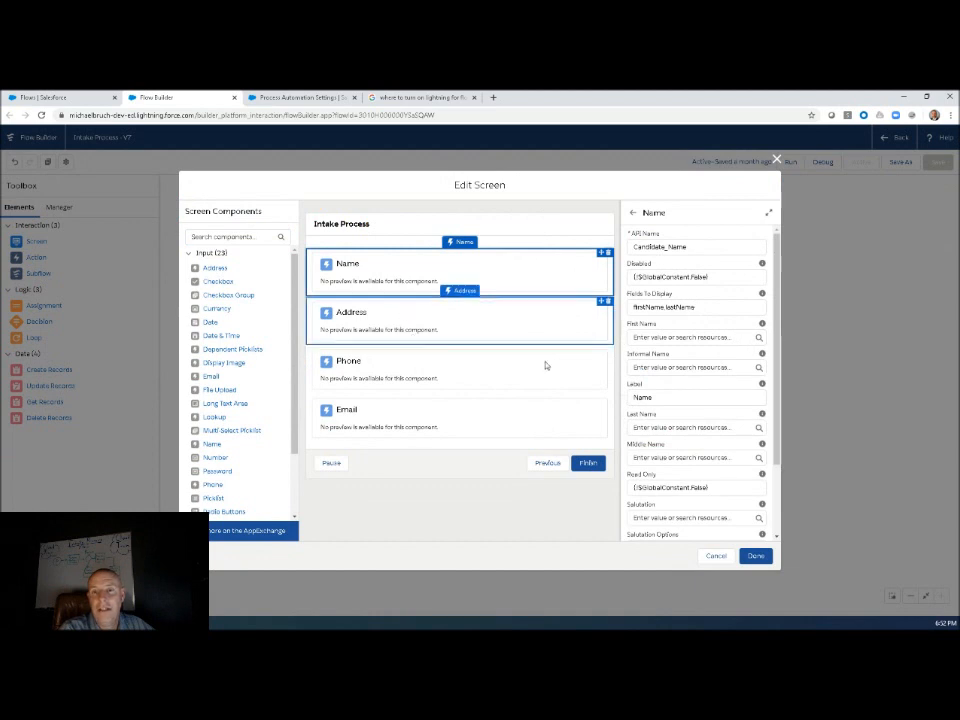
{"action": "left_click", "coordinate": [428, 330]}
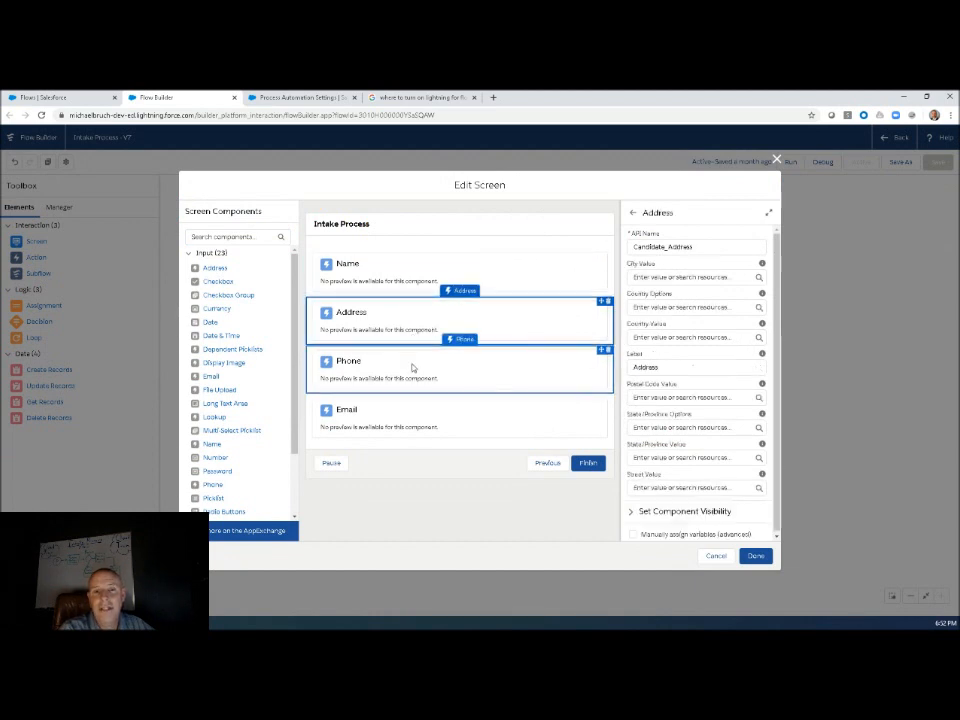
{"action": "left_click", "coordinate": [414, 366]}
{"action": "left_click", "coordinate": [416, 422]}
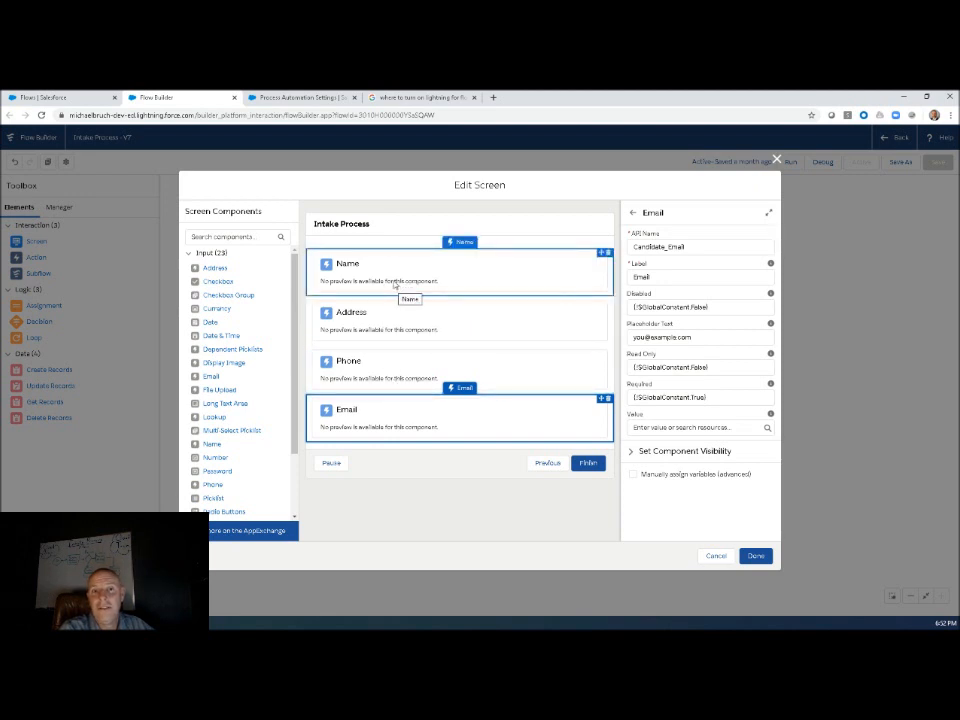
{"action": "left_click", "coordinate": [716, 556]}
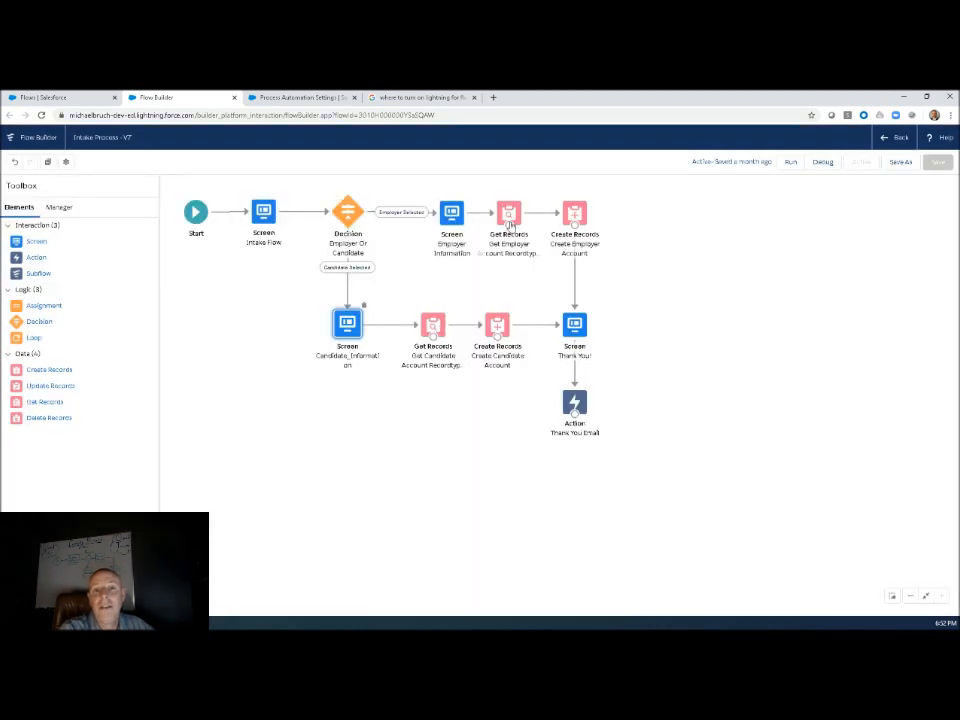
Open the Get Records element for the employer account record type and examine its object and filter condition values.
{"action": "left_click", "coordinate": [510, 216]}
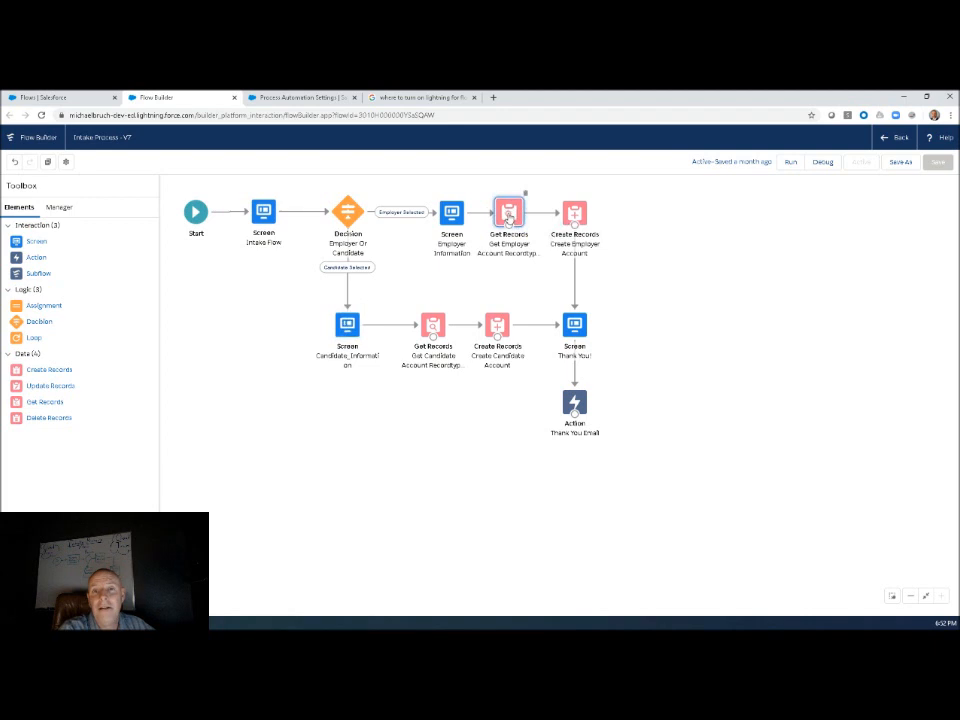
{"action": "double_click", "coordinate": [510, 213]}
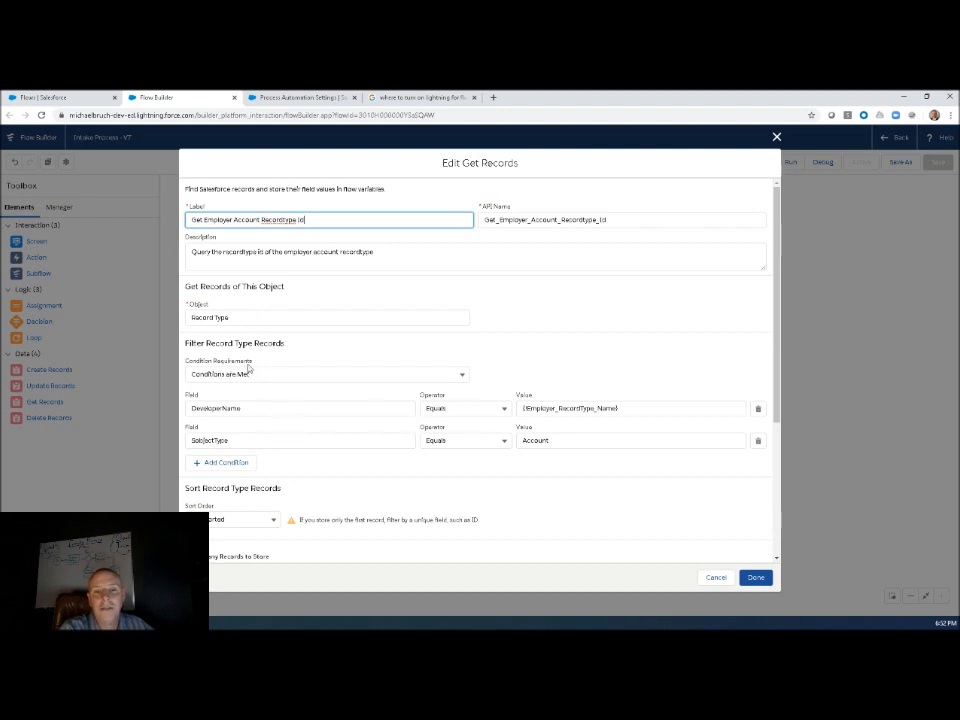
{"action": "left_click", "coordinate": [232, 317]}
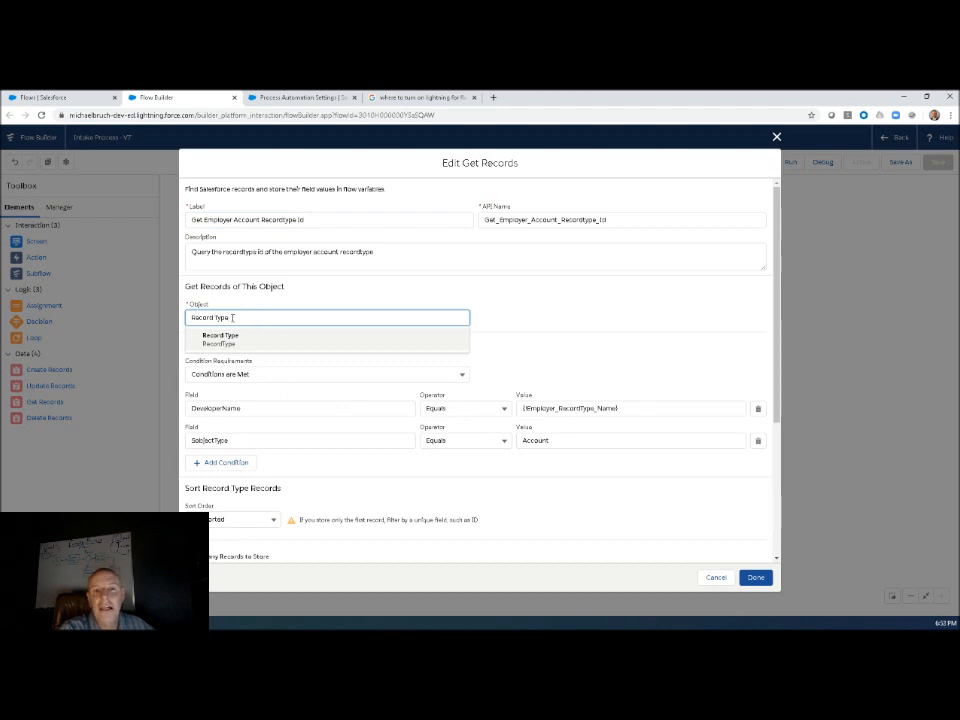
{"action": "left_click", "coordinate": [516, 321]}
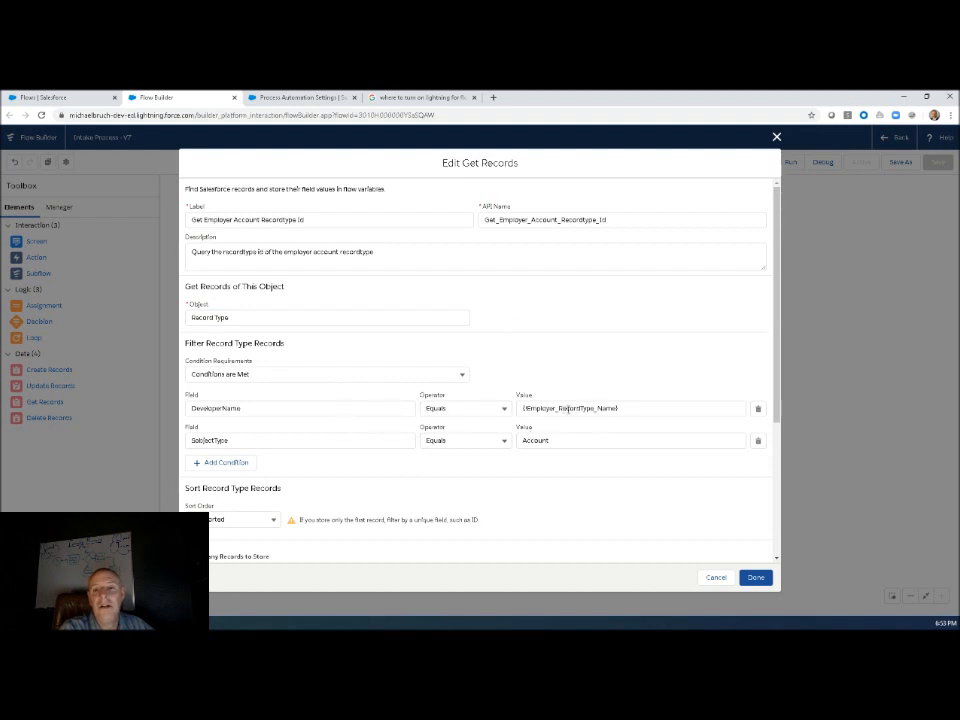
{"action": "left_click", "coordinate": [579, 408]}
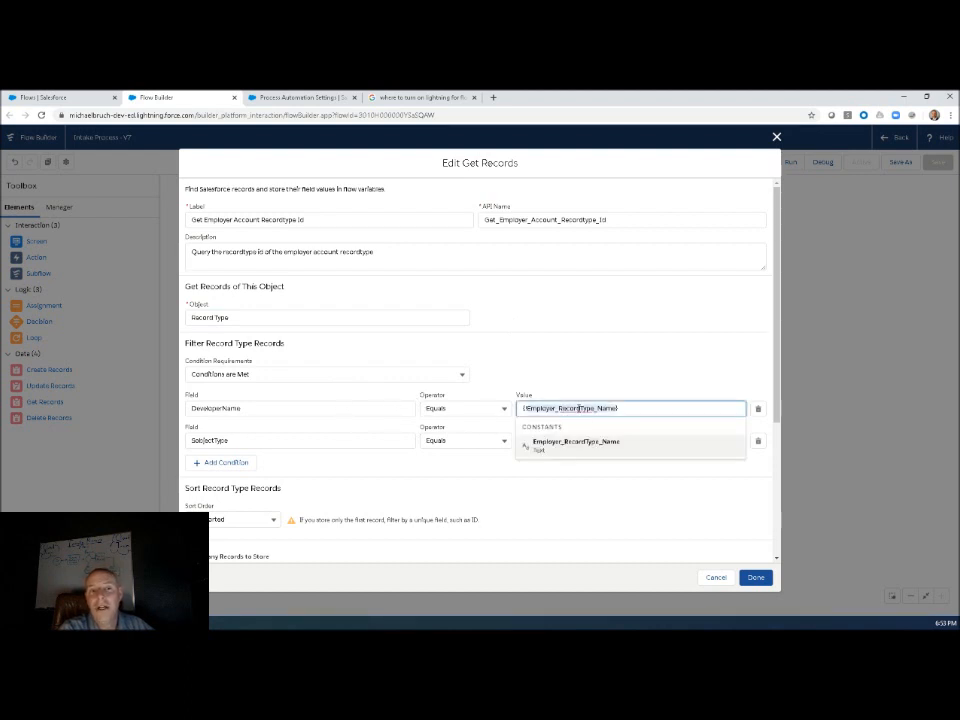
{"action": "left_click", "coordinate": [497, 426]}
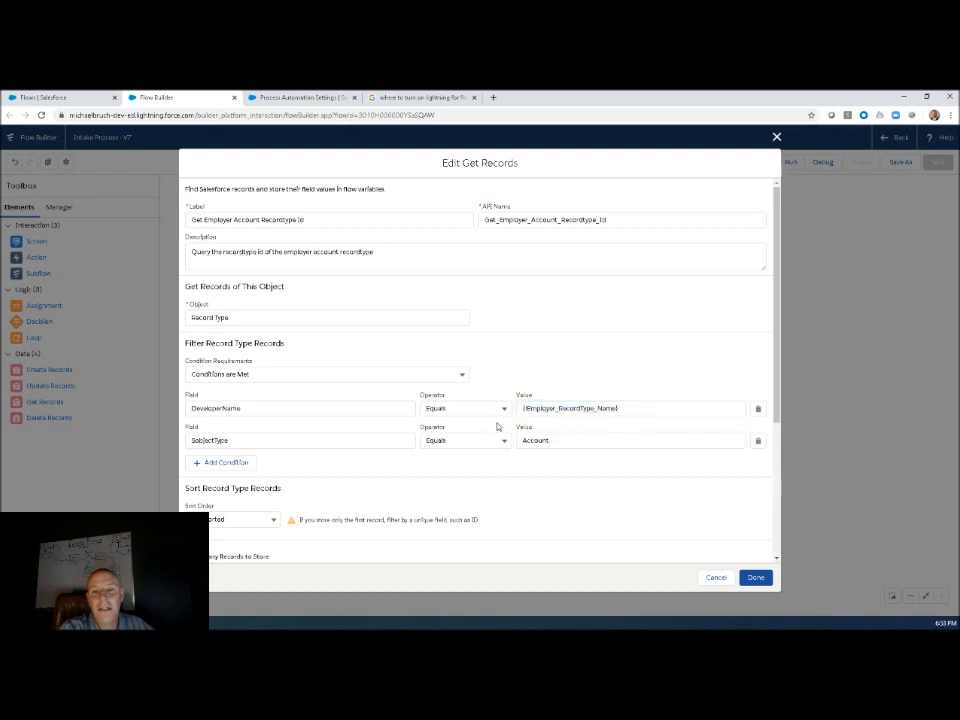
{"action": "left_click", "coordinate": [536, 440]}
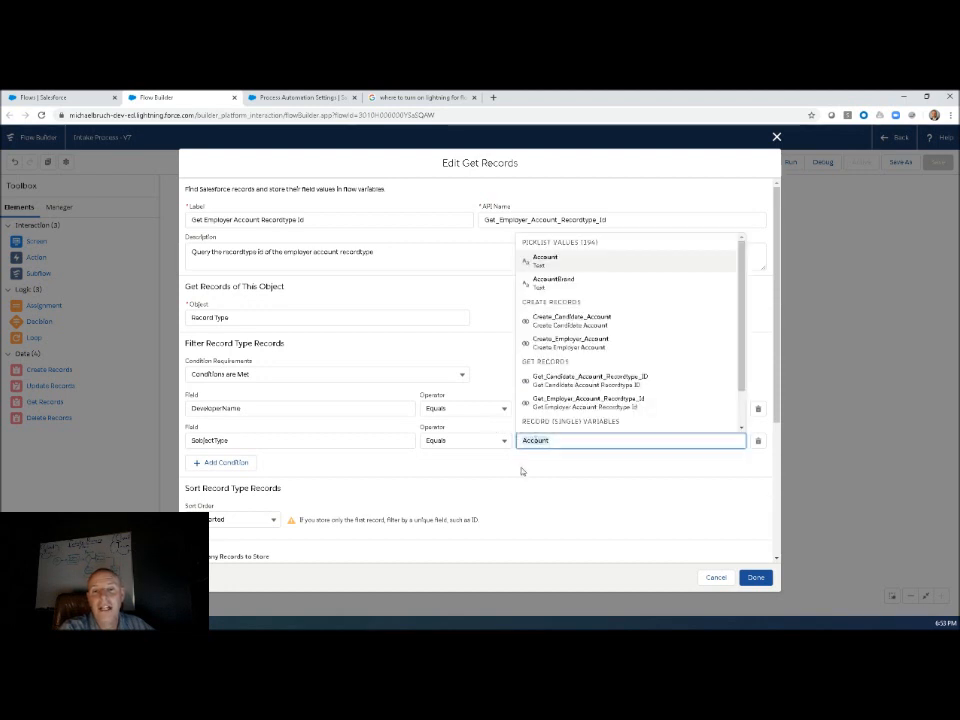
{"action": "left_click", "coordinate": [521, 466]}
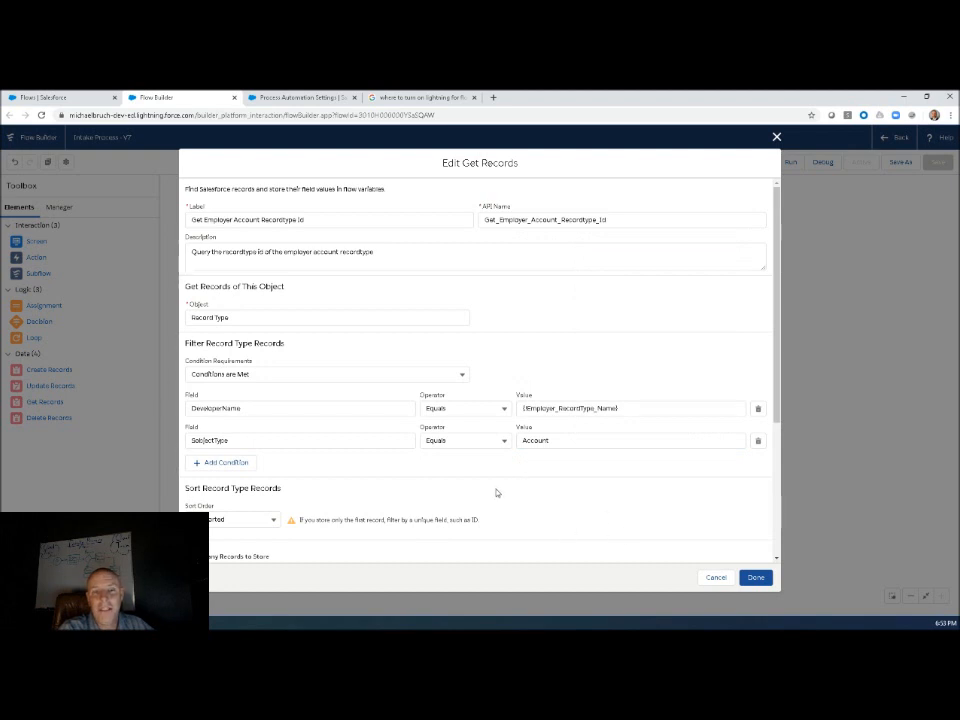
Check how the employer Get Records element stores its result and which record variable it uses, then close it without changes.
{"action": "scroll", "coordinate": [469, 489], "scroll_direction": "down", "scroll_amount": 3}
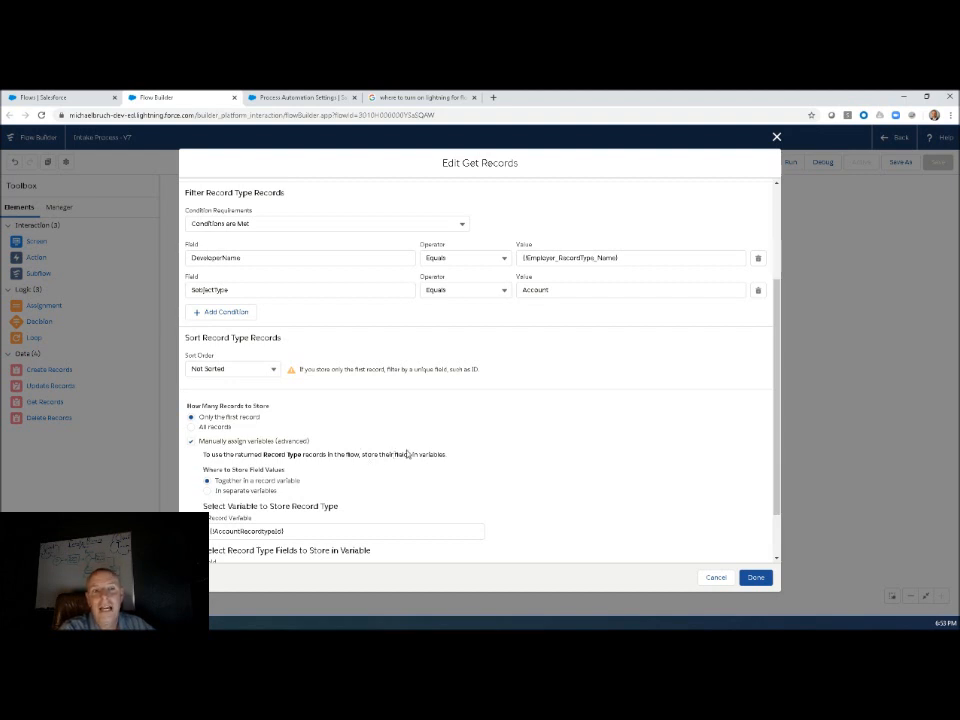
{"action": "scroll", "coordinate": [377, 476], "scroll_direction": "down", "scroll_amount": 2}
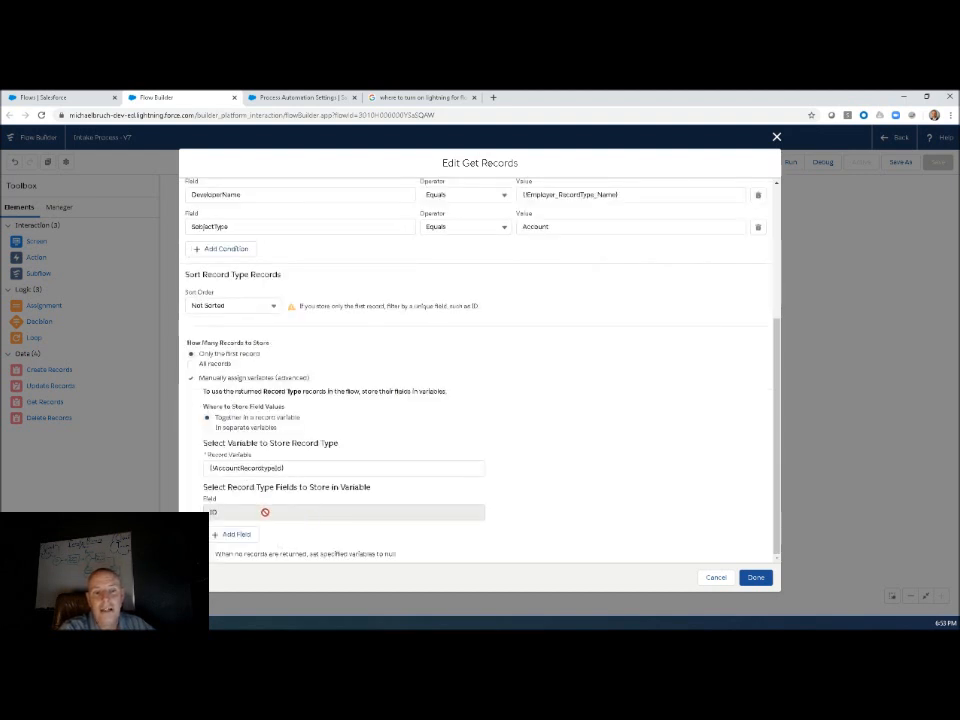
{"action": "left_click", "coordinate": [226, 467]}
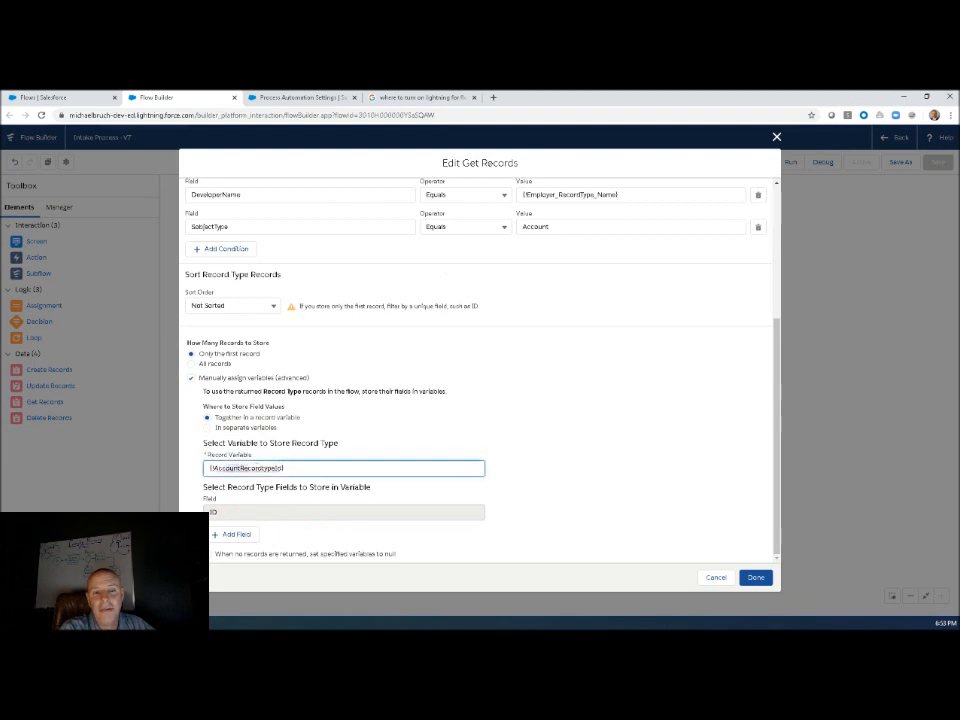
{"action": "left_click", "coordinate": [575, 483]}
{"action": "left_click", "coordinate": [720, 580]}
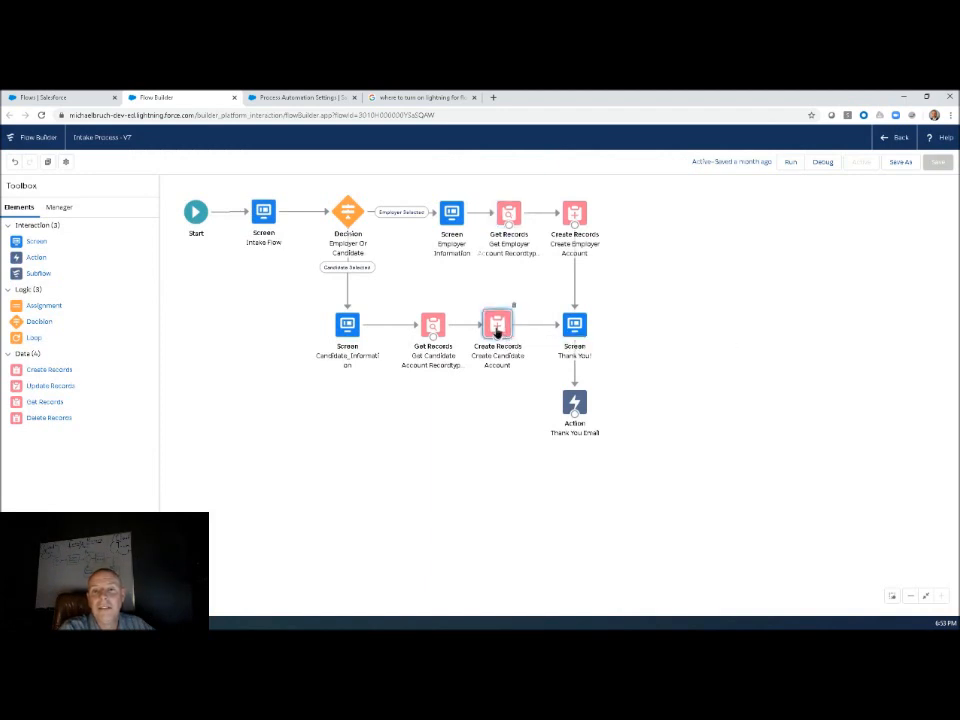
Open the Create Candidate Account element and examine its record options, object and the field values mapped from the candidate screen.
{"action": "double_click", "coordinate": [497, 329]}
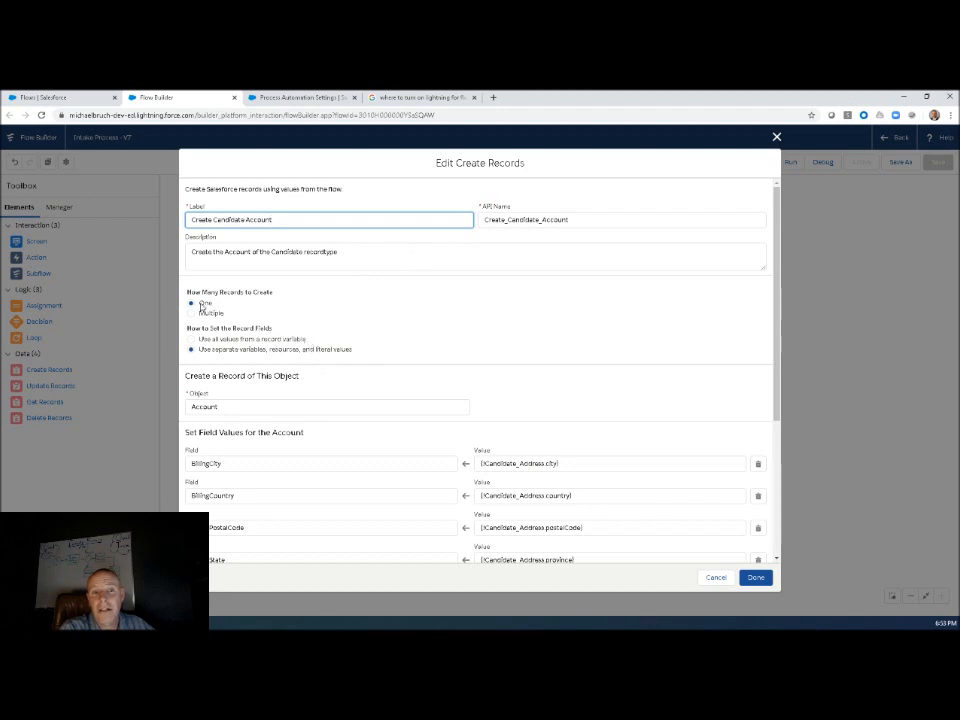
{"action": "scroll", "coordinate": [416, 431], "scroll_direction": "down", "scroll_amount": 1}
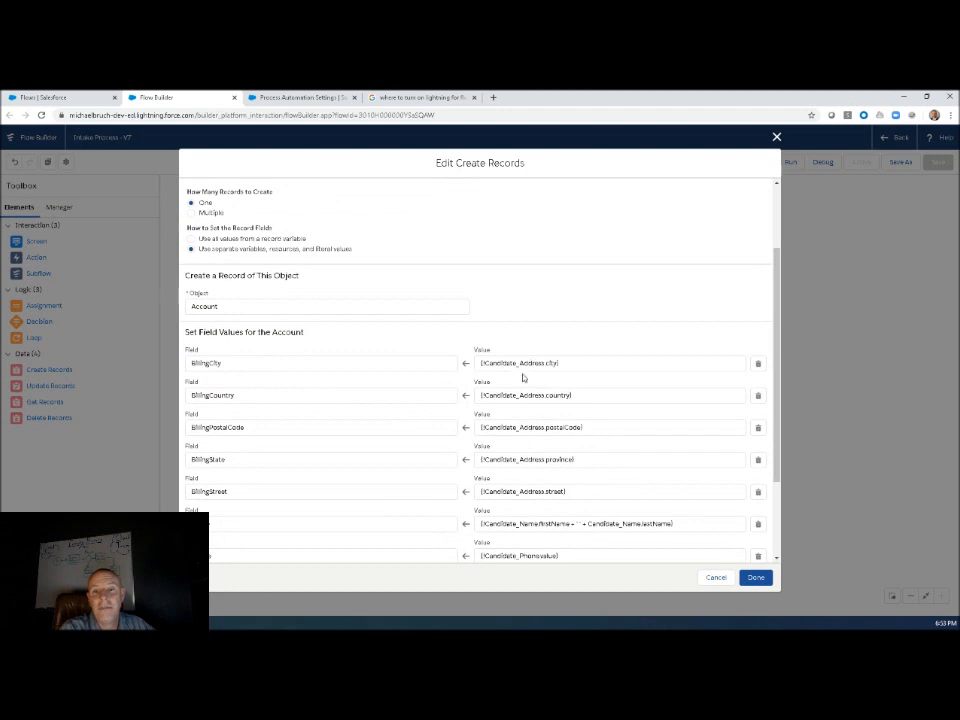
{"action": "scroll", "coordinate": [529, 451], "scroll_direction": "down", "scroll_amount": 1}
{"action": "scroll", "coordinate": [534, 441], "scroll_direction": "down", "scroll_amount": 1}
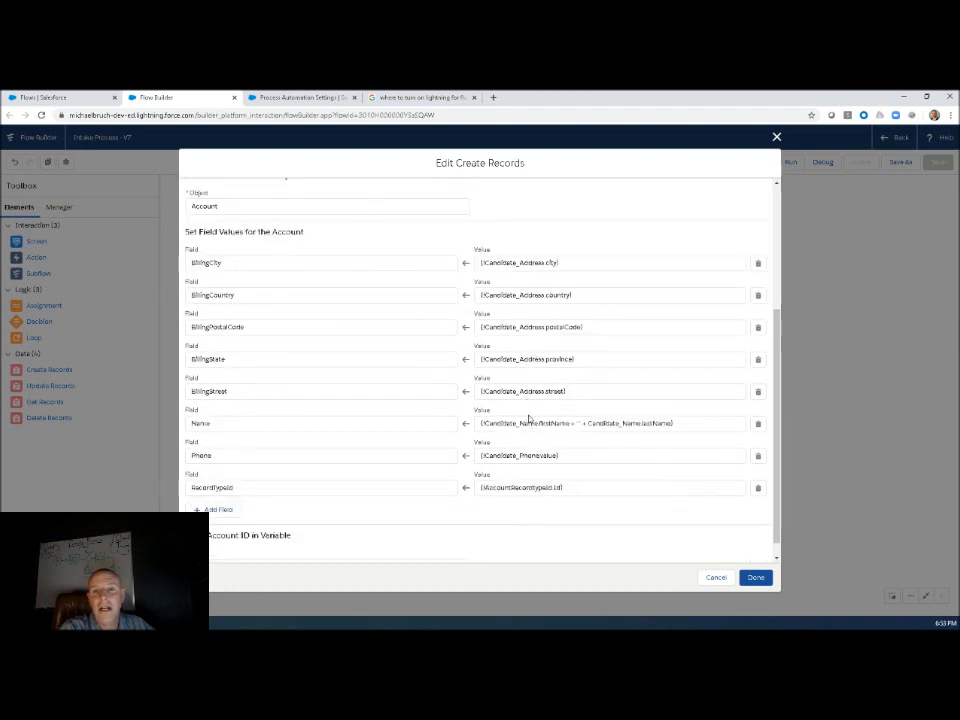
{"action": "double_click", "coordinate": [545, 327]}
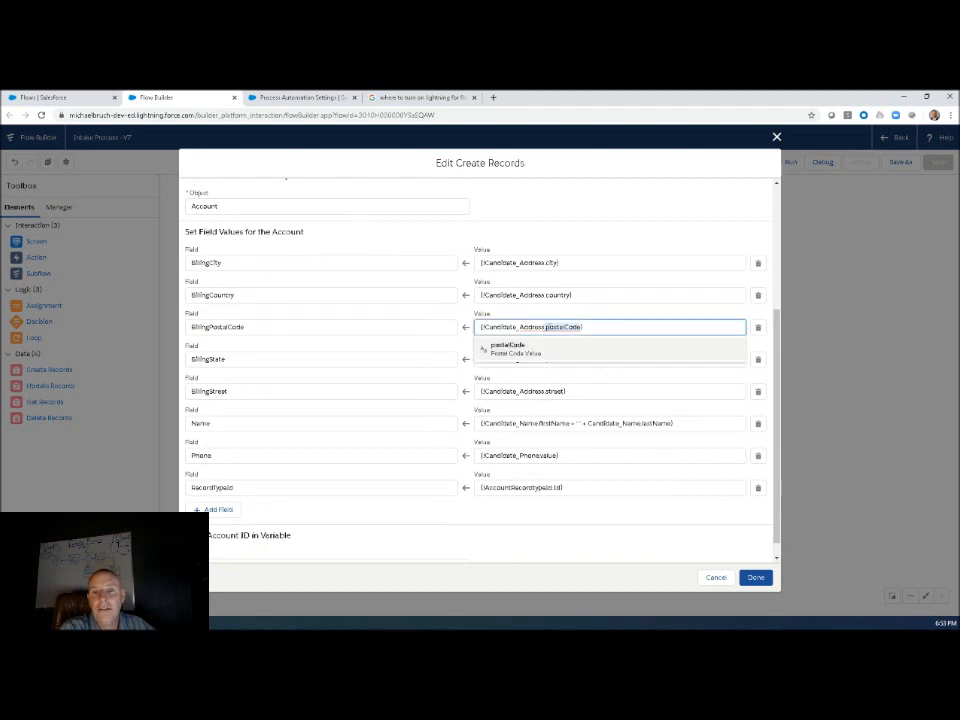
{"action": "left_click", "coordinate": [545, 295]}
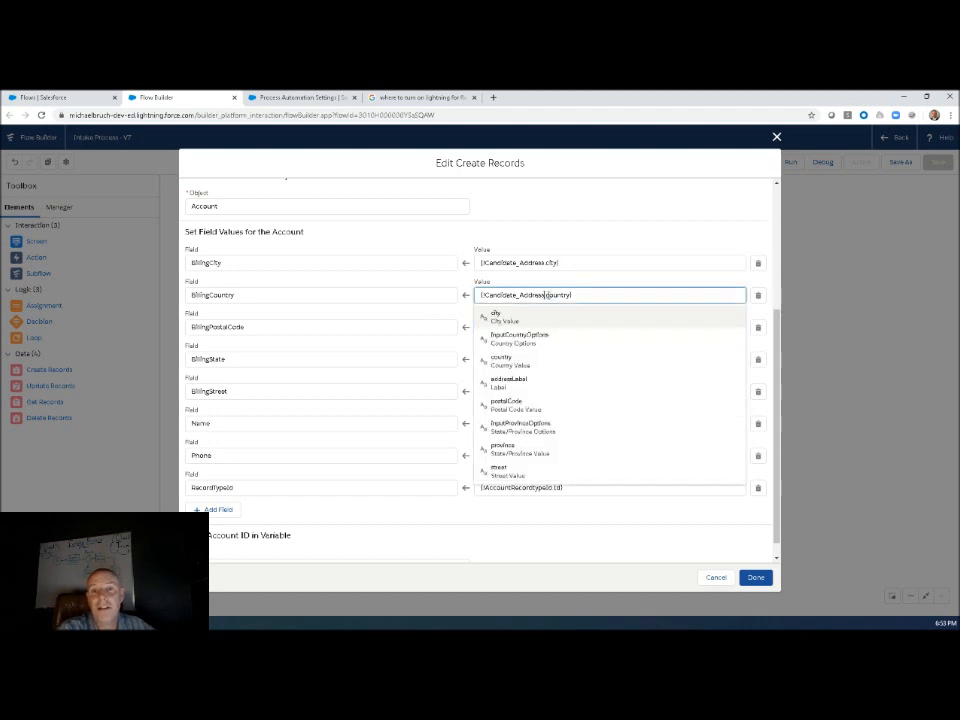
{"action": "triple_click", "coordinate": [556, 295]}
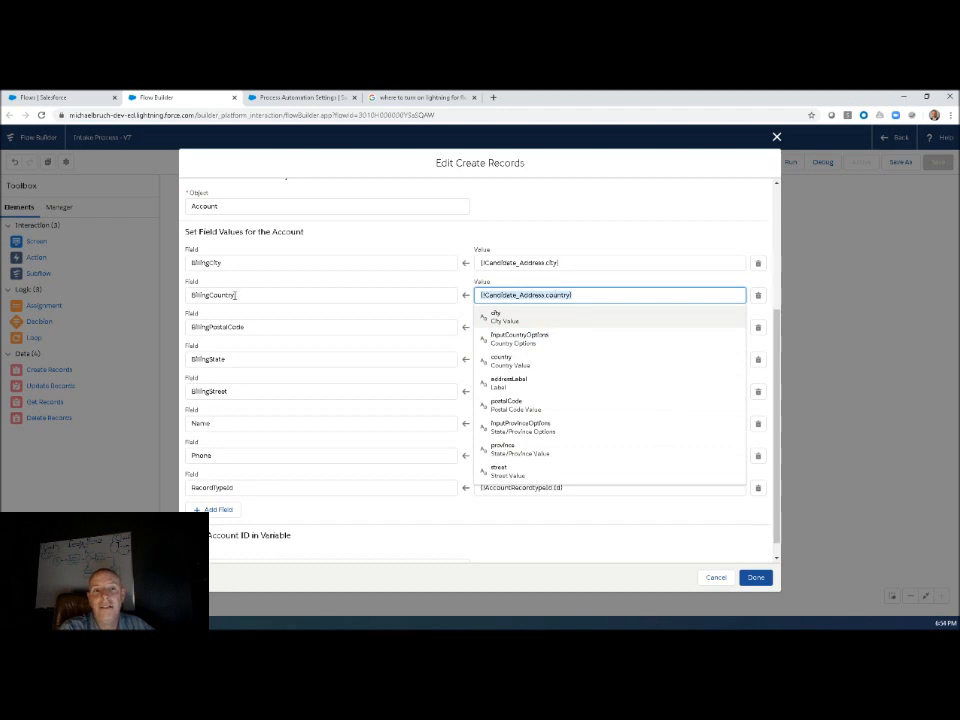
{"action": "left_click", "coordinate": [456, 283]}
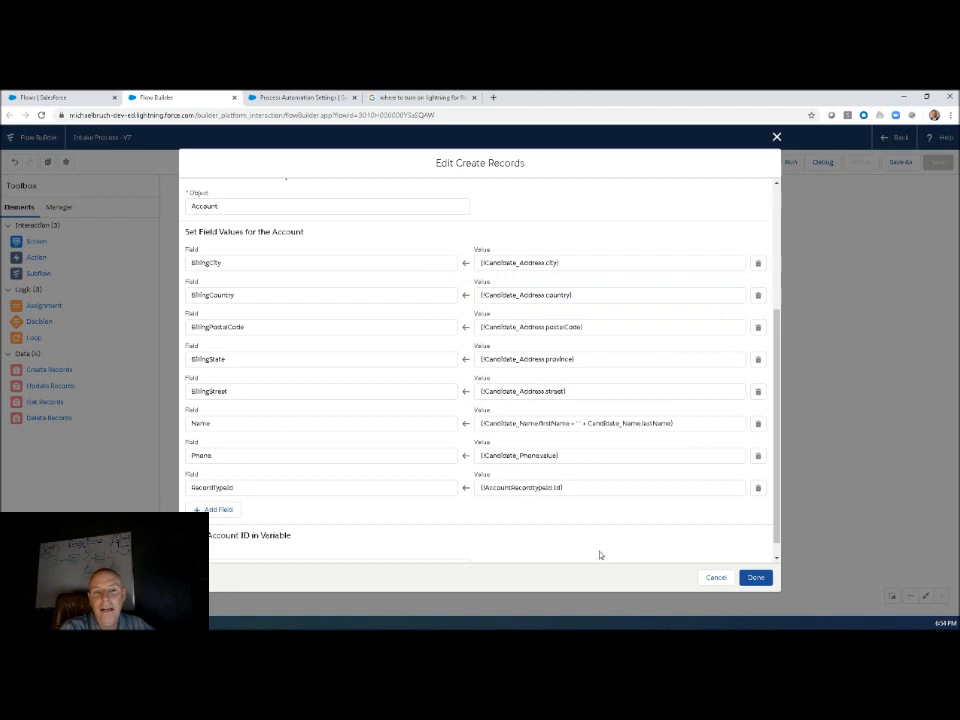
Check which variable stores the account ID in the Create Candidate Account element, then close it without changes.
{"action": "scroll", "coordinate": [474, 510], "scroll_direction": "down", "scroll_amount": 1}
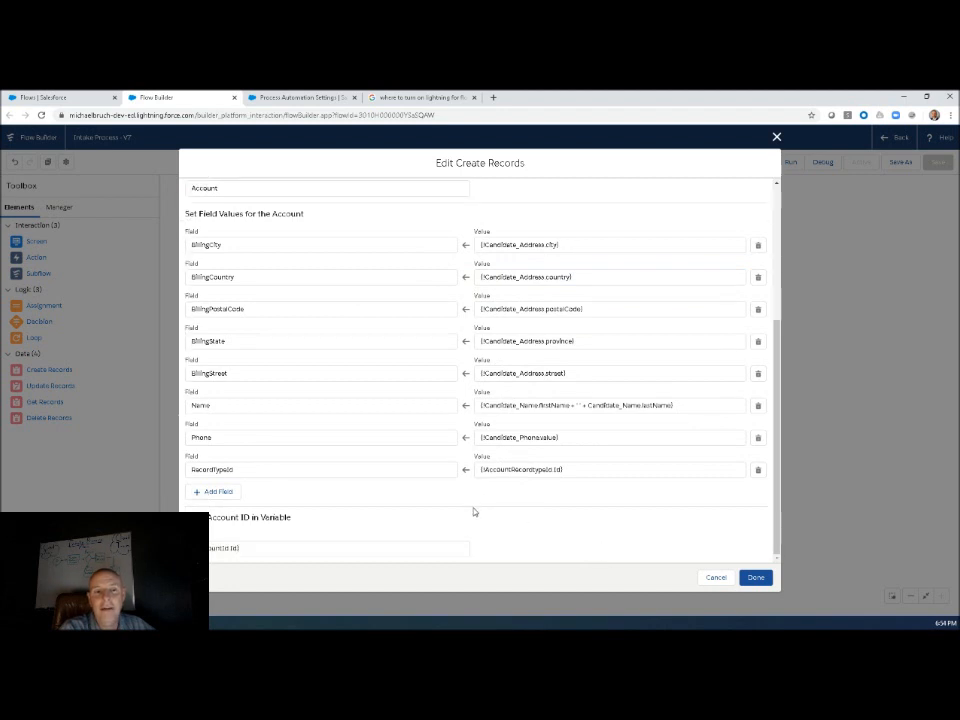
{"action": "left_click", "coordinate": [245, 548]}
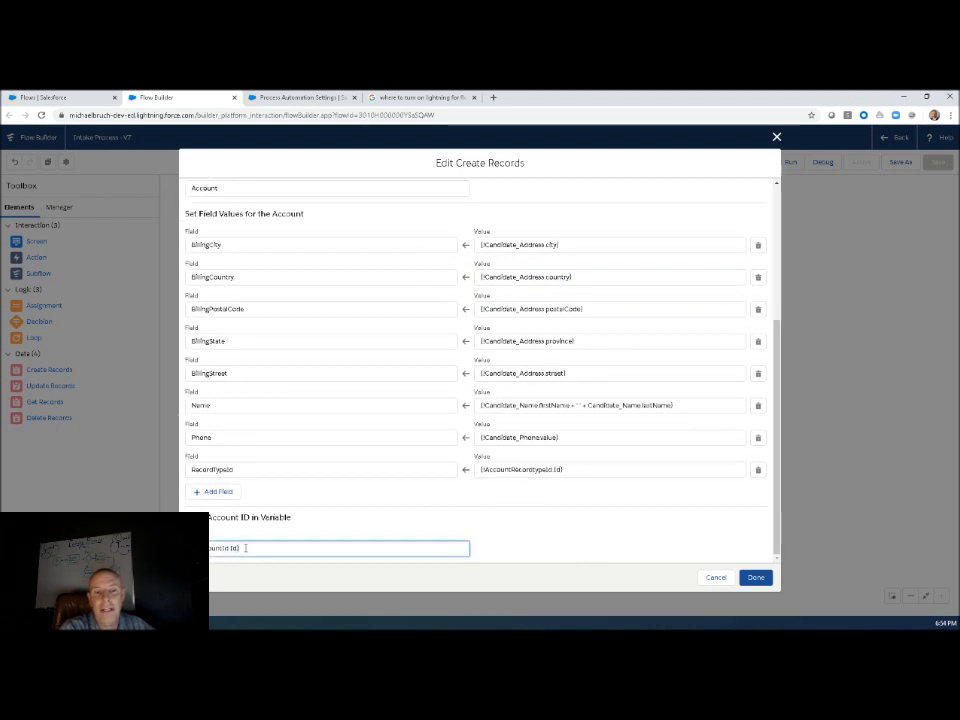
{"action": "left_click", "coordinate": [491, 542]}
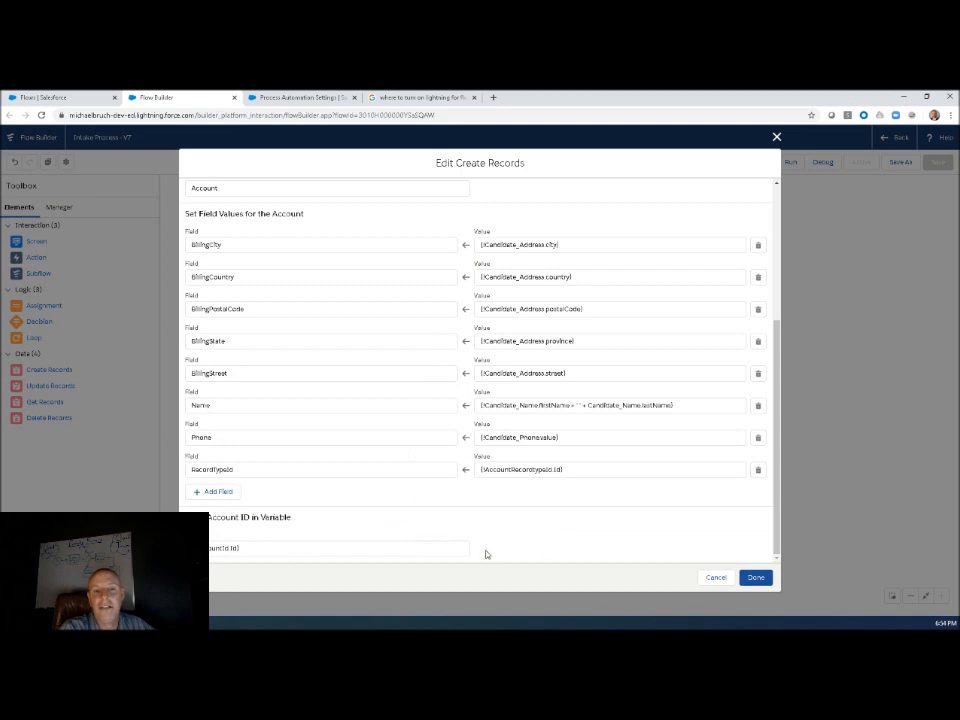
{"action": "left_click", "coordinate": [716, 578]}
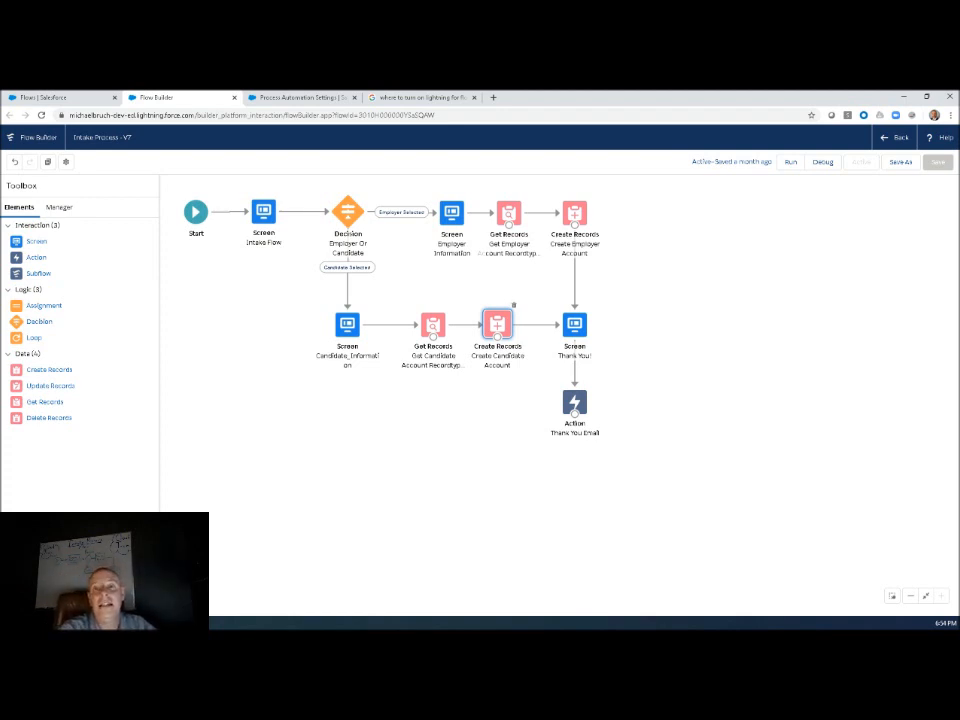
Run the Intake Process flow, answer the employer-or-candidate question with Candidate and continue to the candidate information screen.
{"action": "left_click", "coordinate": [790, 161]}
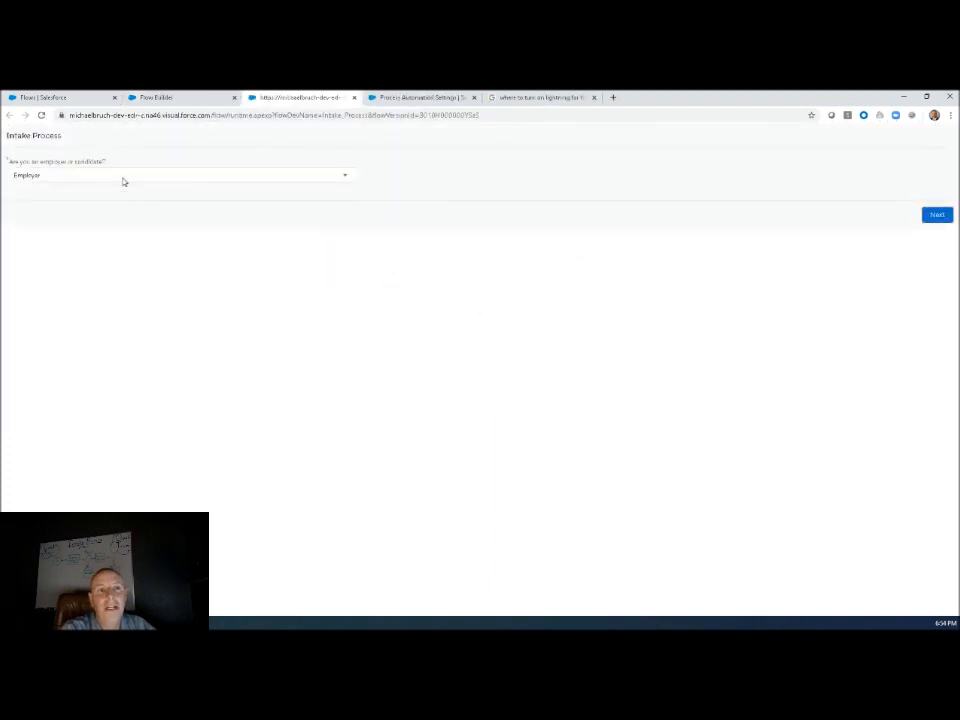
{"action": "left_click", "coordinate": [118, 179]}
{"action": "left_click", "coordinate": [114, 197]}
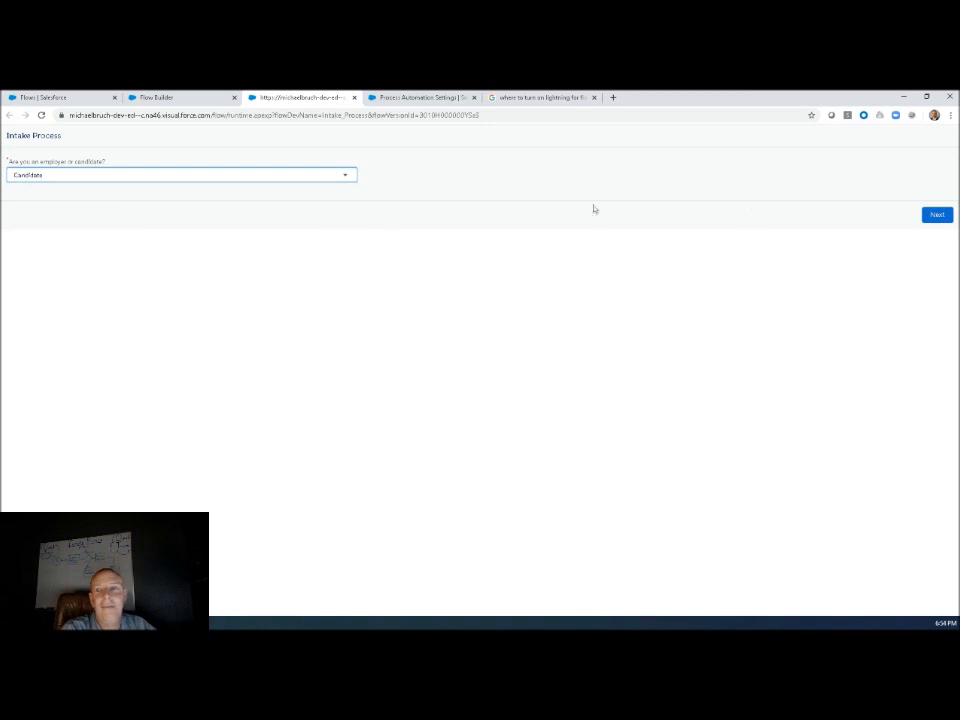
{"action": "left_click", "coordinate": [930, 215]}
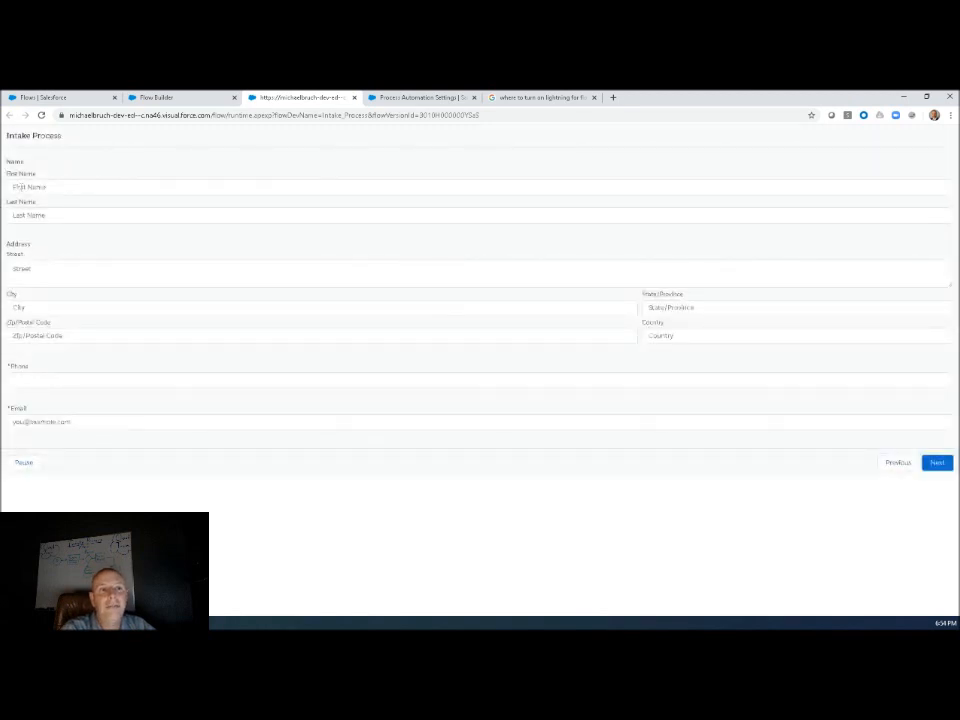
Enter the candidate's first and last name in the intake form.
{"action": "left_click", "coordinate": [21, 187]}
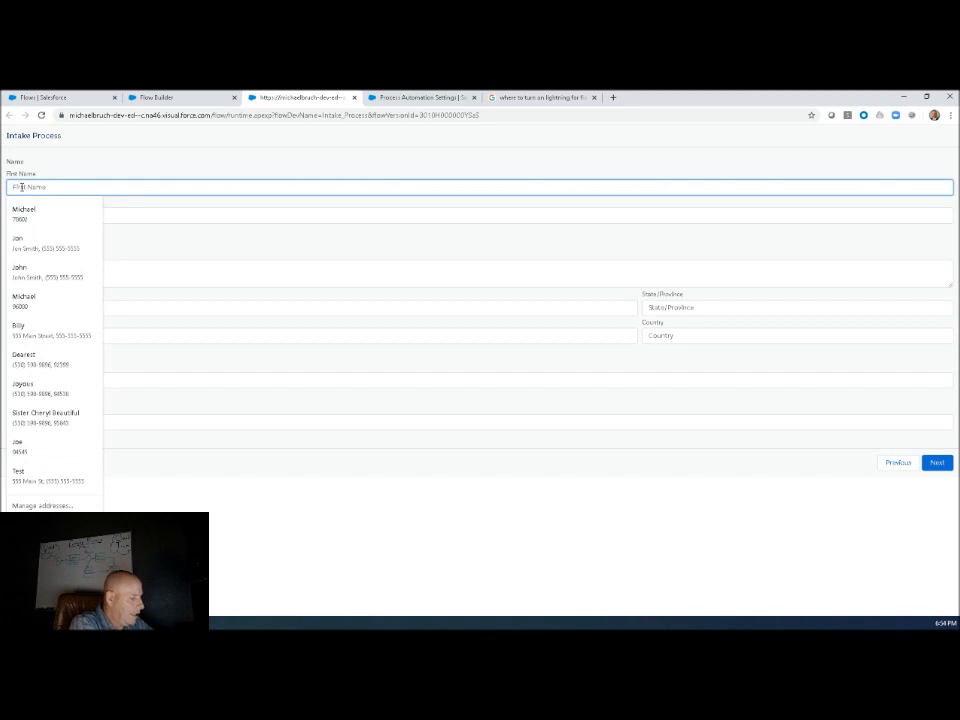
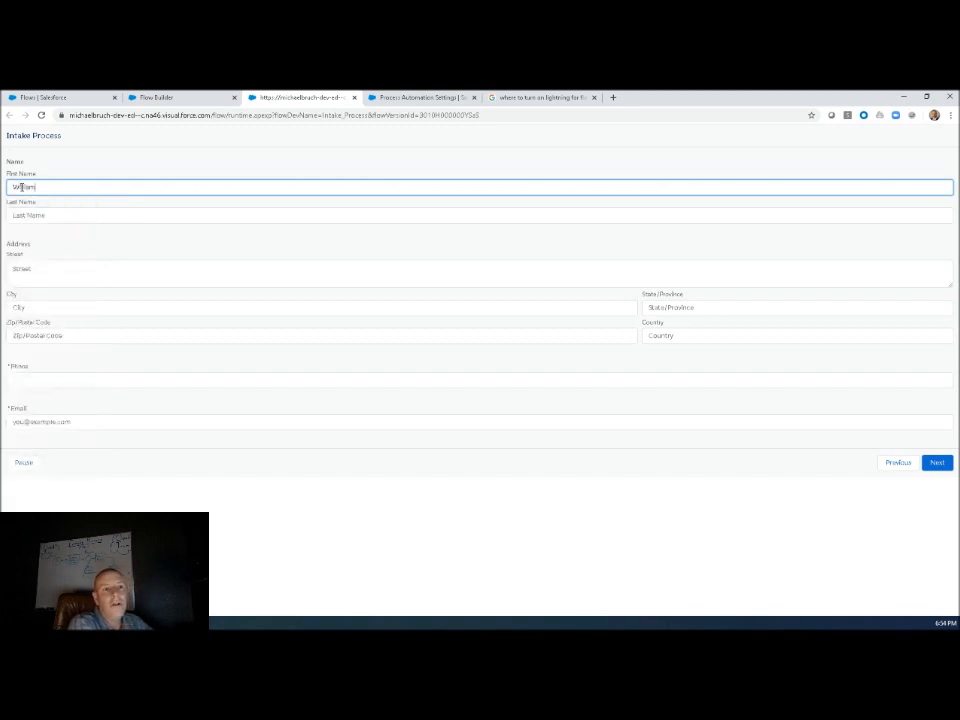
{"action": "key", "text": "Tab"}
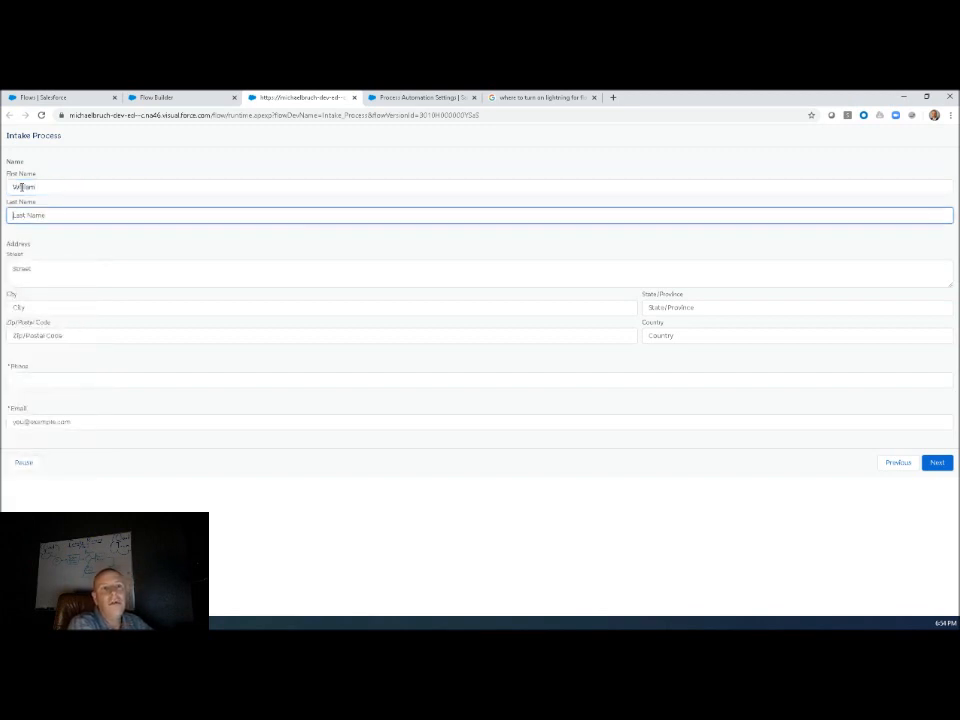
Fill in the candidate's street address.
{"action": "key", "text": "Tab"}
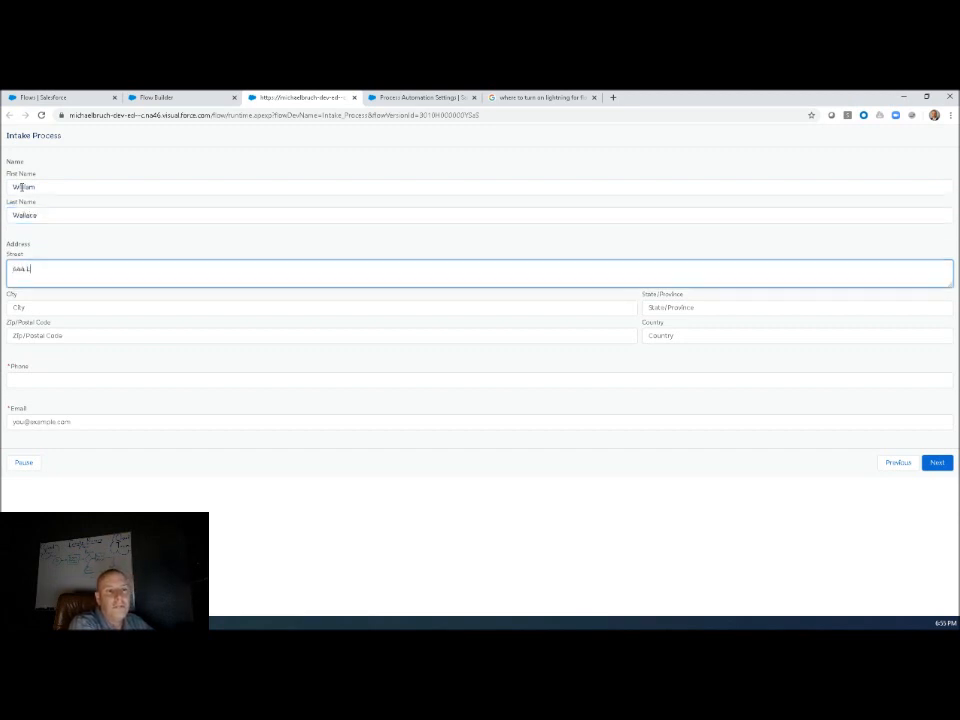
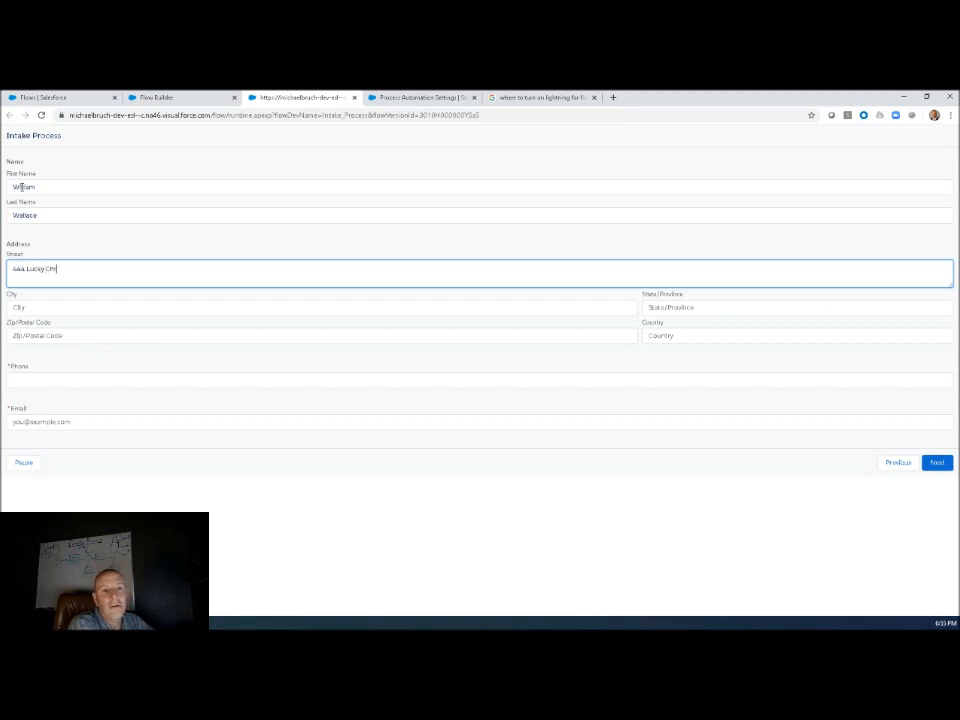
{"action": "key", "text": "Tab"}
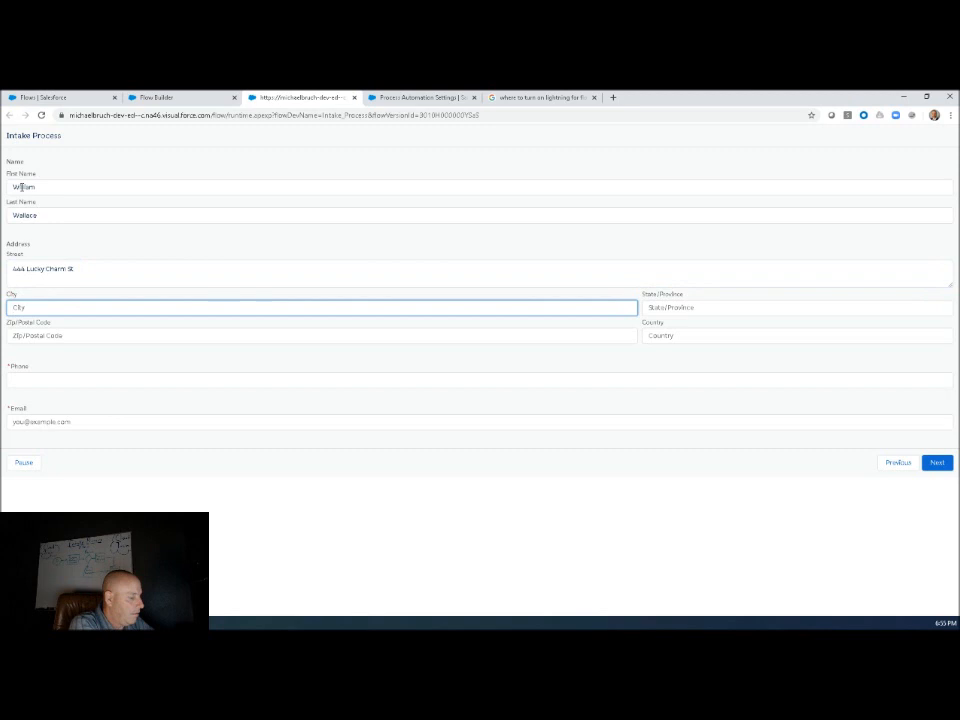
{"action": "type", "text": "Dublin"}
{"action": "key", "text": "Tab"}
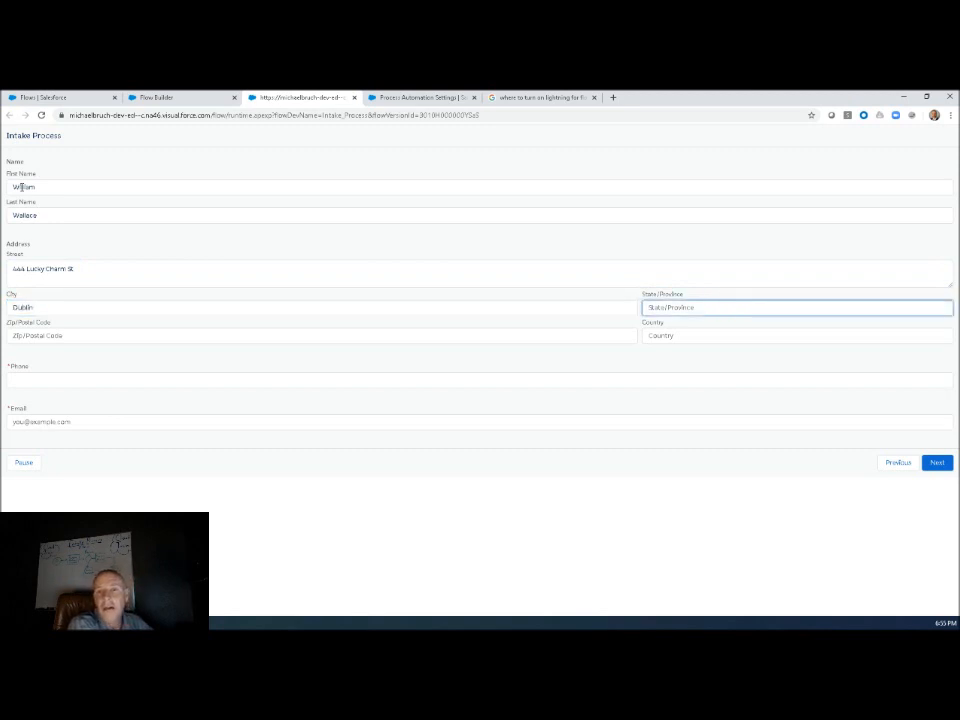
{"action": "key", "text": "shift+Tab"}
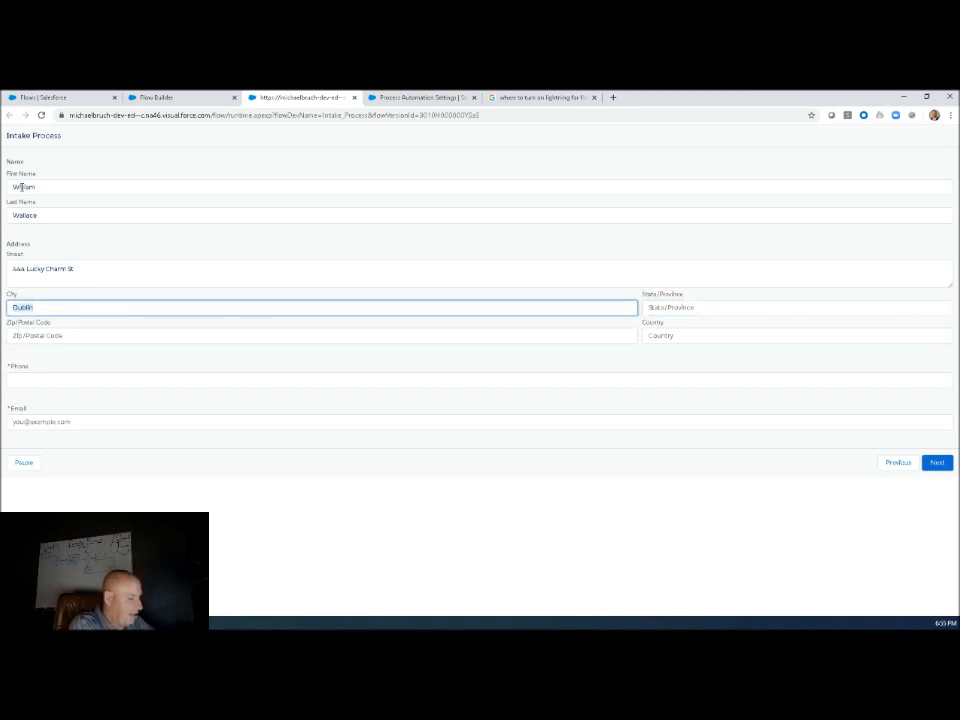
Complete the rest of the candidate's address with the city, state, postal code and country.
{"action": "type", "text": "Phoenix"}
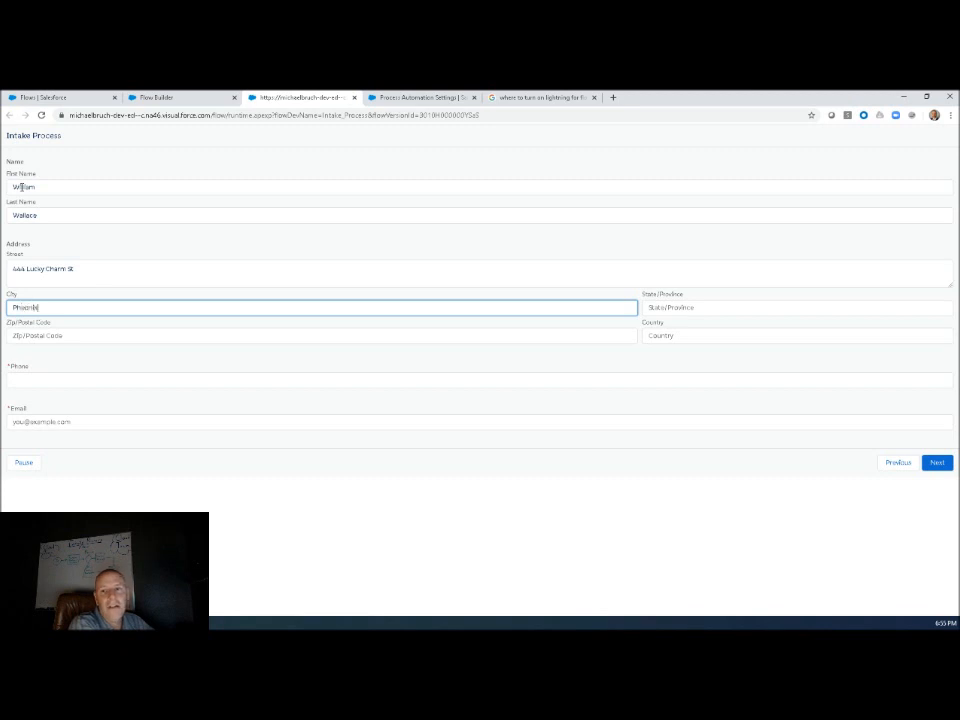
{"action": "key", "text": "Tab"}
{"action": "type", "text": "A"}
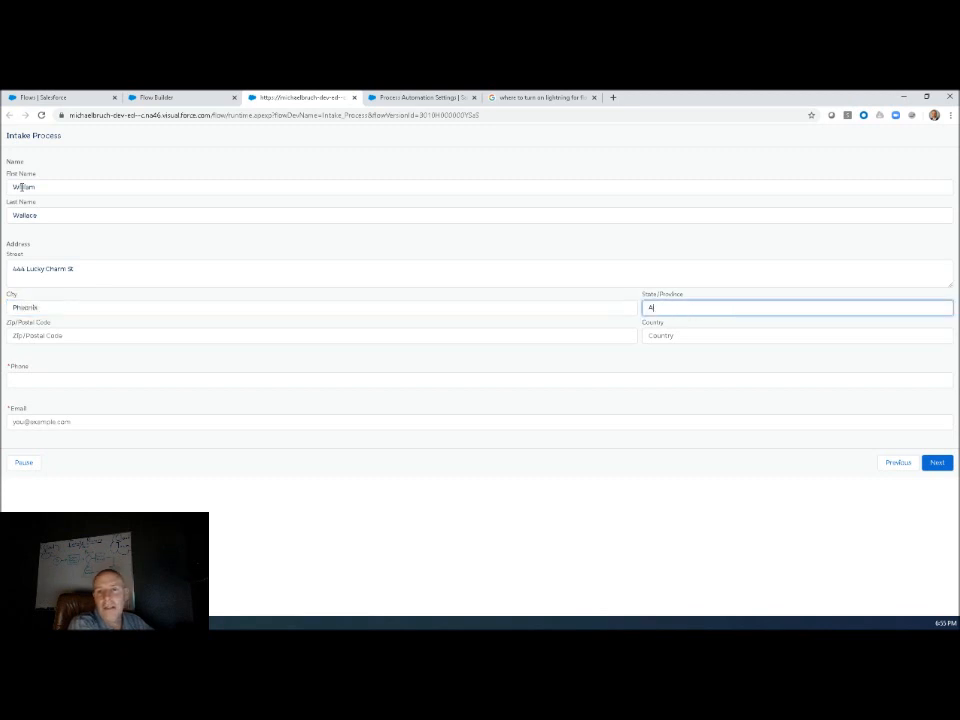
{"action": "key", "text": "Tab"}
{"action": "type", "text": "850"}
{"action": "key", "text": "Tab"}
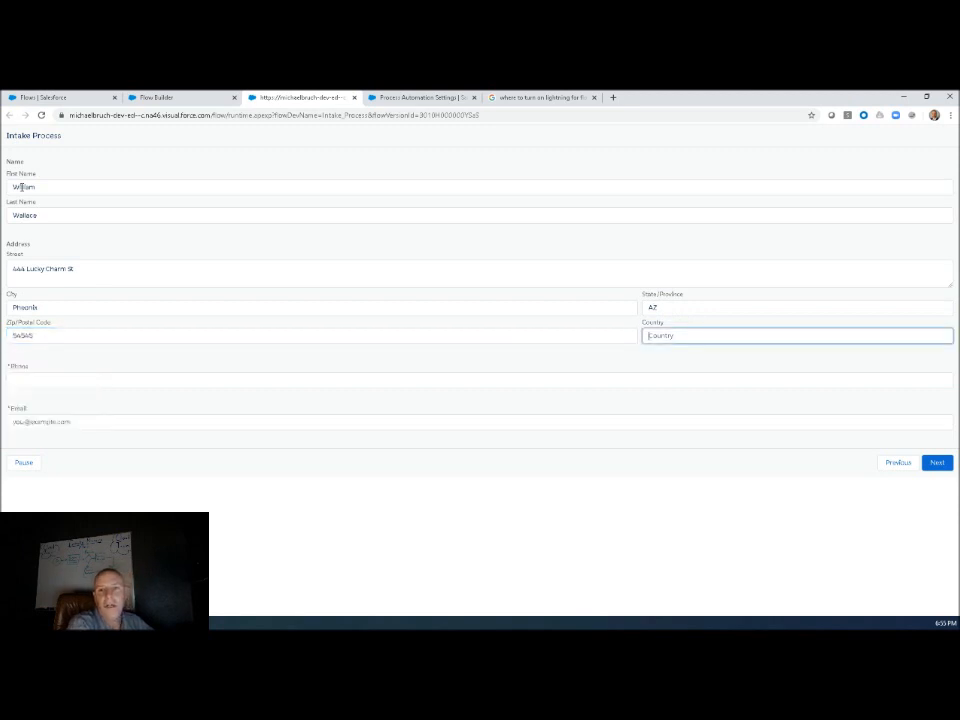
{"action": "type", "text": "US"}
Fill in the candidate's phone number and choose the suggested test e-mail address for the required e-mail field.
{"action": "key", "text": "Tab"}
{"action": "type", "text": "5555555555"}
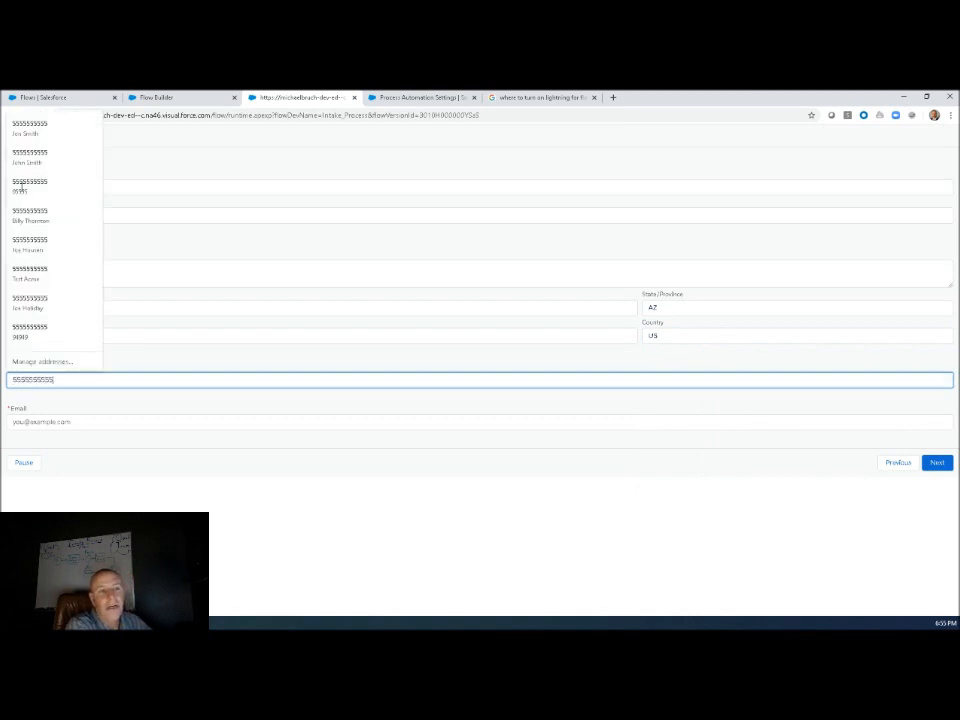
{"action": "key", "text": "Tab"}
{"action": "key", "text": "Tab"}
{"action": "key", "text": "shift+Tab"}
{"action": "type", "text": "te"}
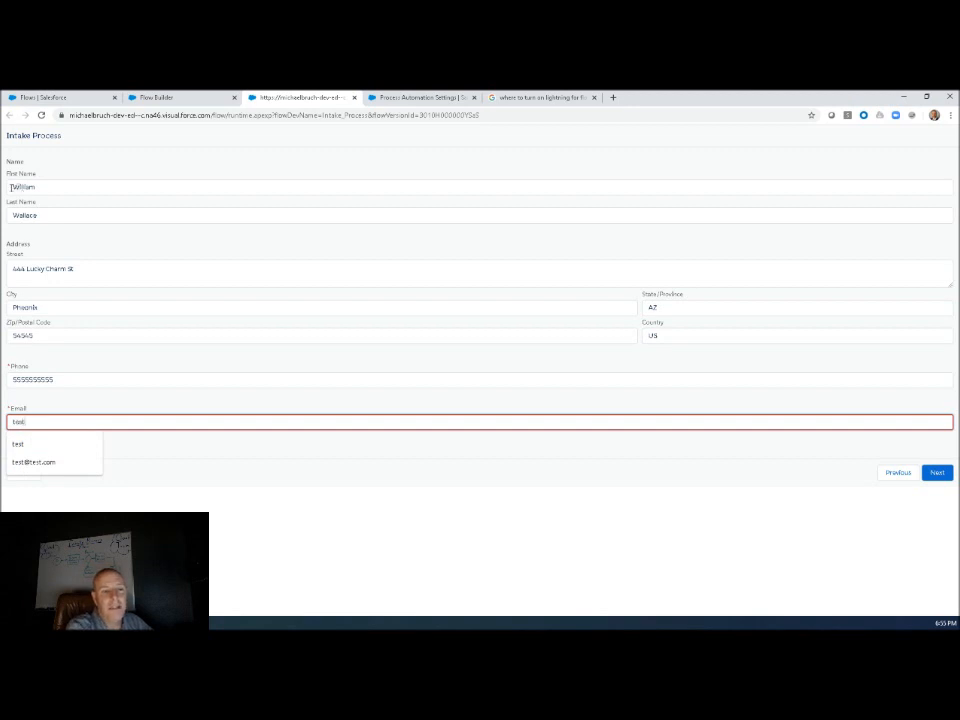
{"action": "left_click", "coordinate": [66, 462]}
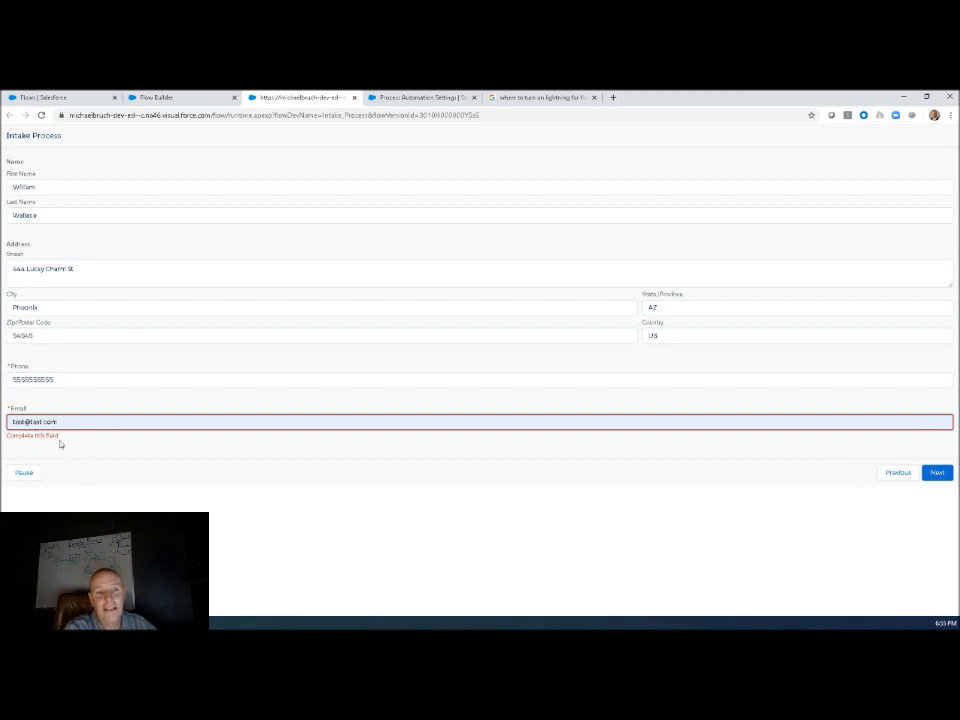
{"action": "left_click", "coordinate": [27, 442]}
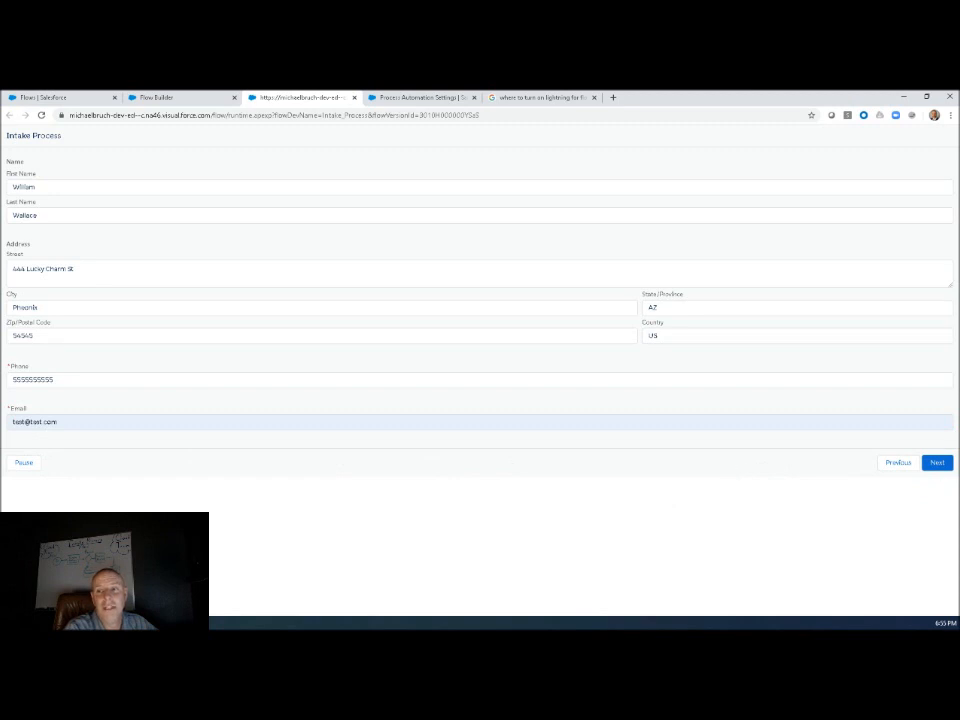
Submit the candidate information, finish the flow past the thank-you screen, and close the test run to return to Flow Builder.
{"action": "left_click", "coordinate": [937, 463]}
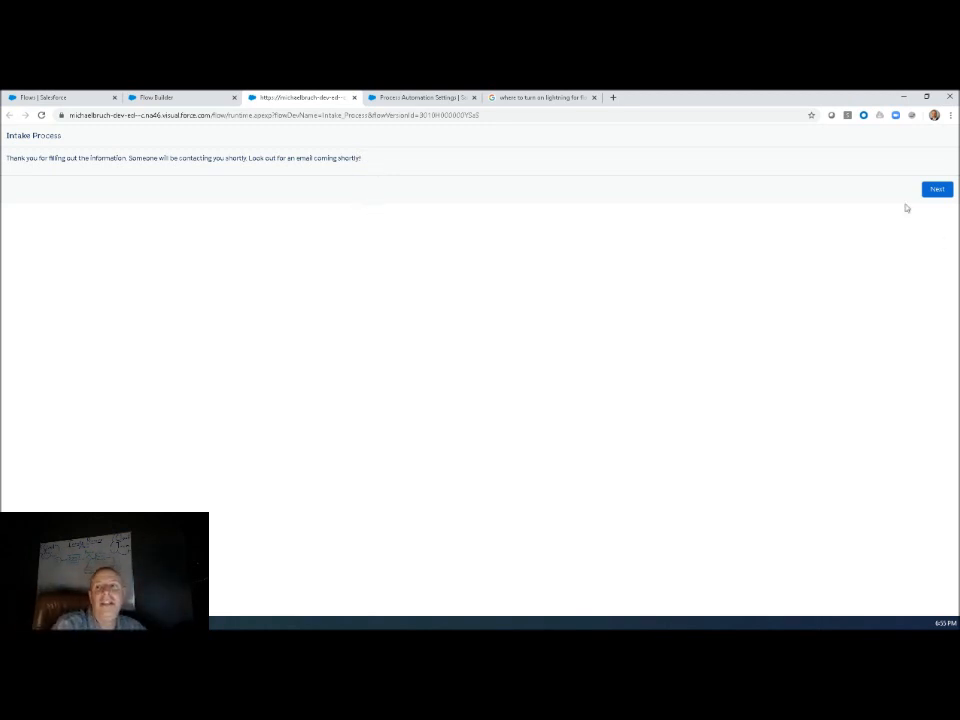
{"action": "left_click", "coordinate": [937, 190]}
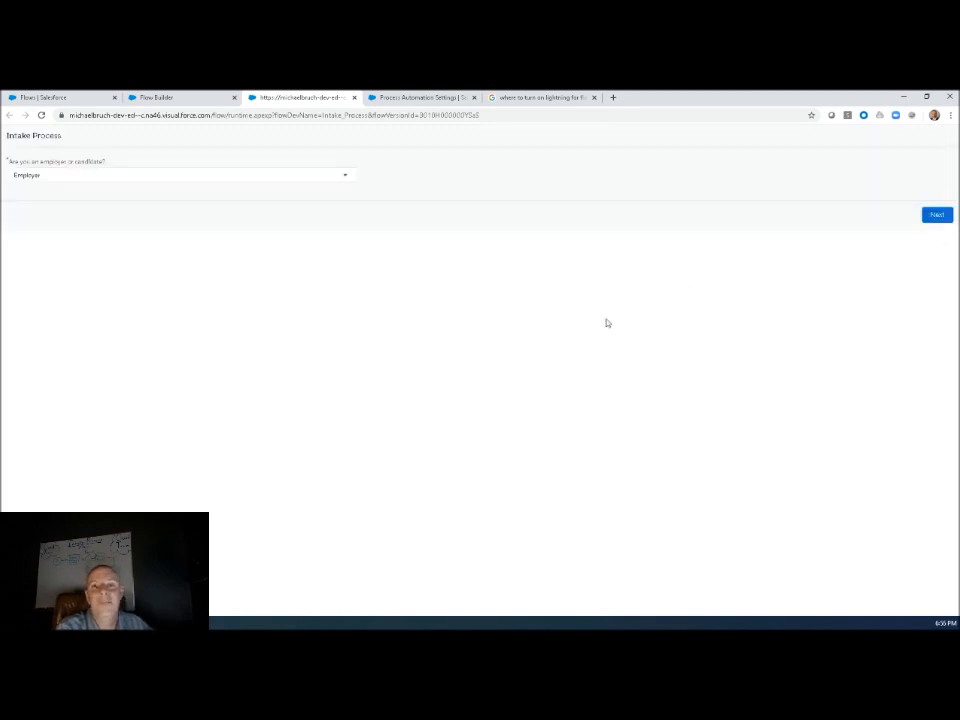
{"action": "left_click", "coordinate": [355, 97]}
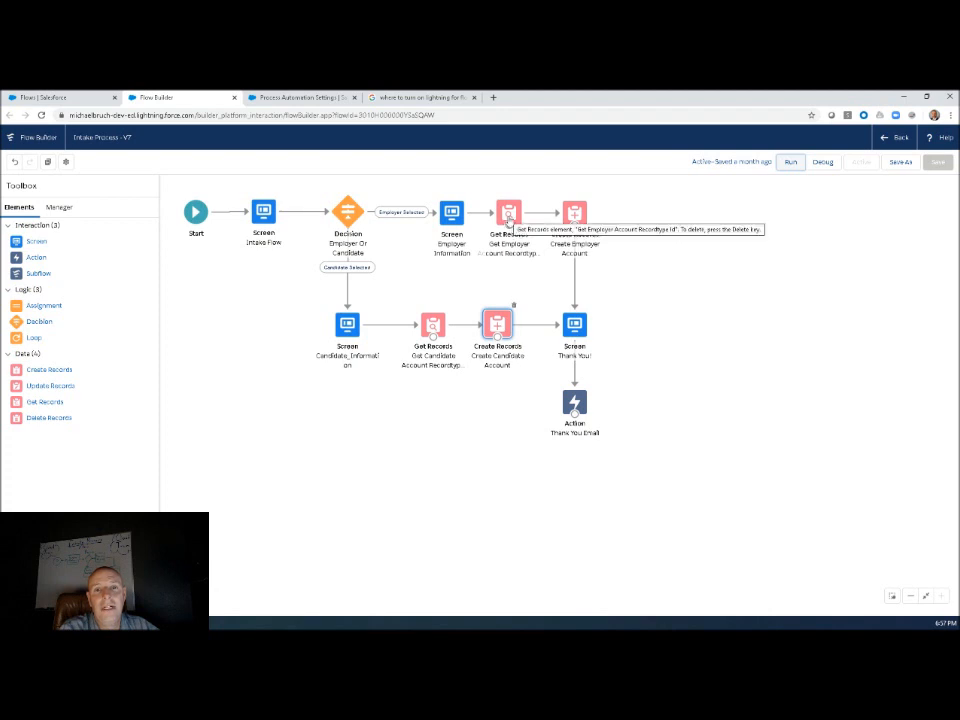
Open the Thank You Email action and examine its body, subject and comma-separated recipient email addresses.
{"action": "double_click", "coordinate": [575, 402]}
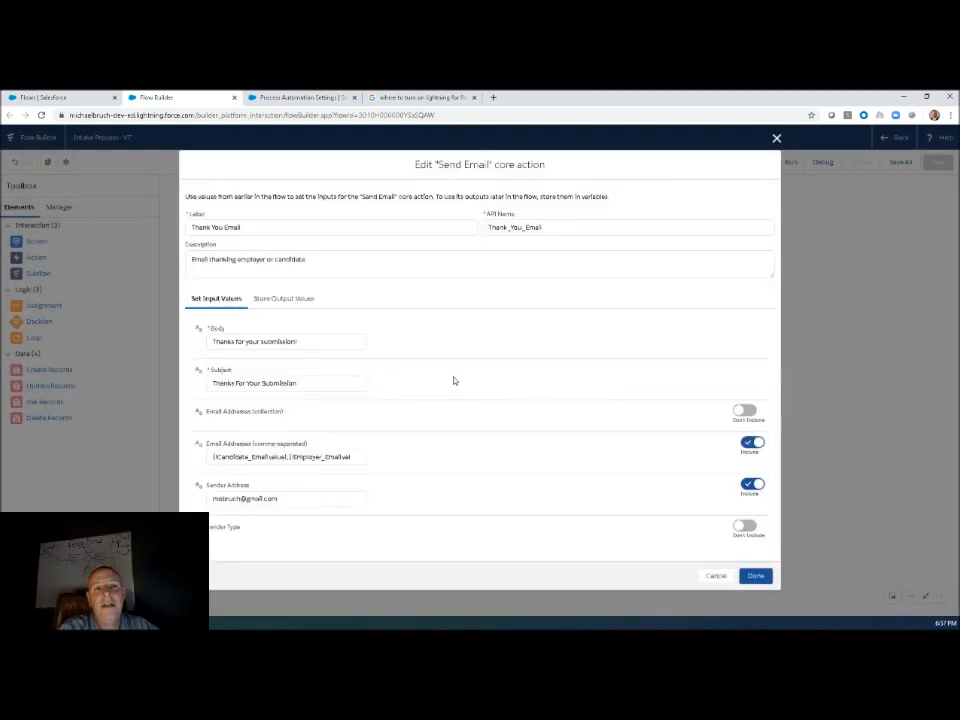
{"action": "left_click", "coordinate": [317, 341]}
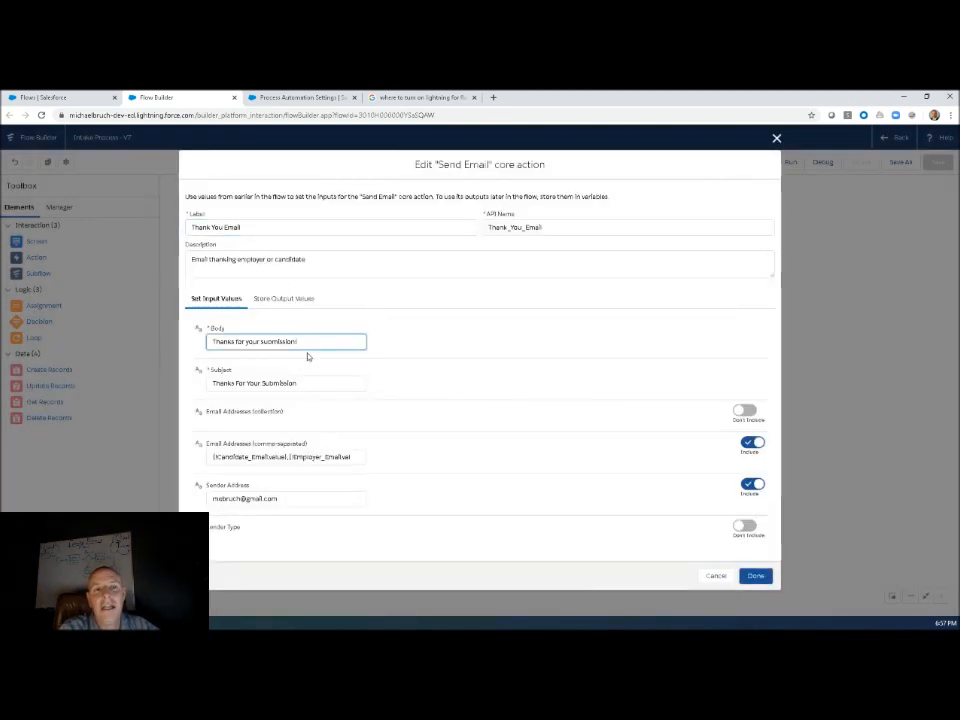
{"action": "left_click", "coordinate": [303, 385]}
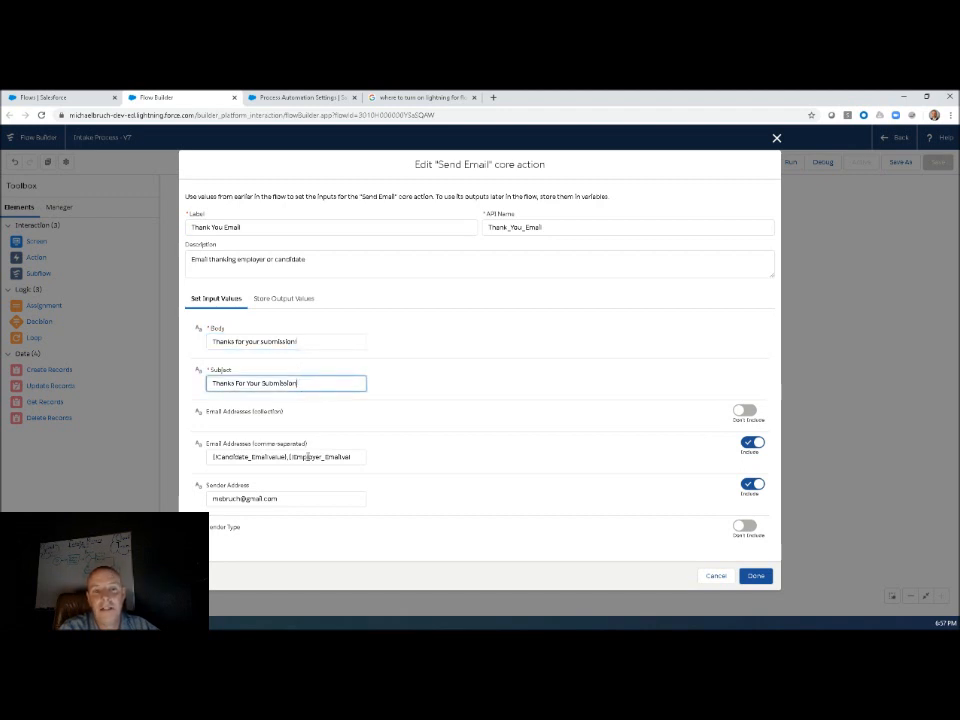
{"action": "left_click_drag", "start_coordinate": [286, 456], "coordinate": [217, 457]}
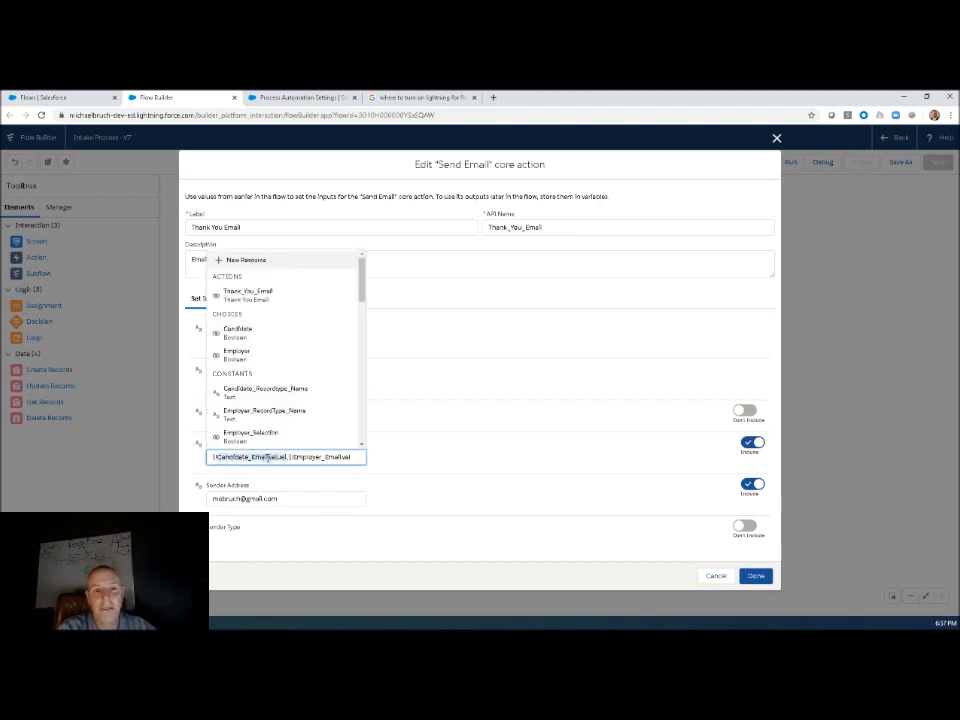
{"action": "left_click", "coordinate": [273, 456]}
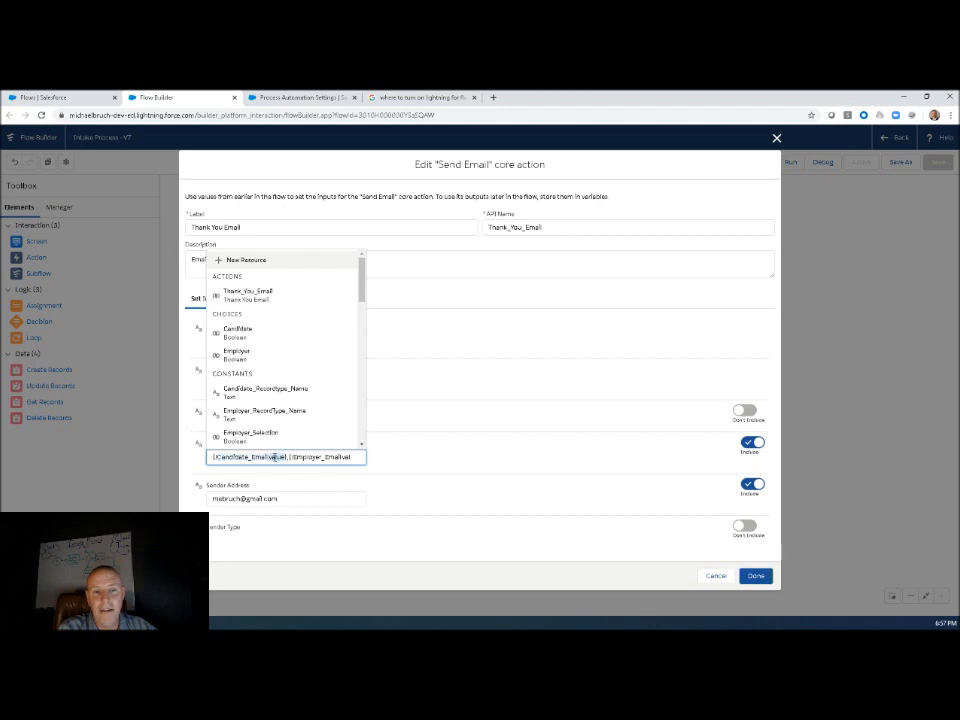
{"action": "left_click", "coordinate": [368, 457]}
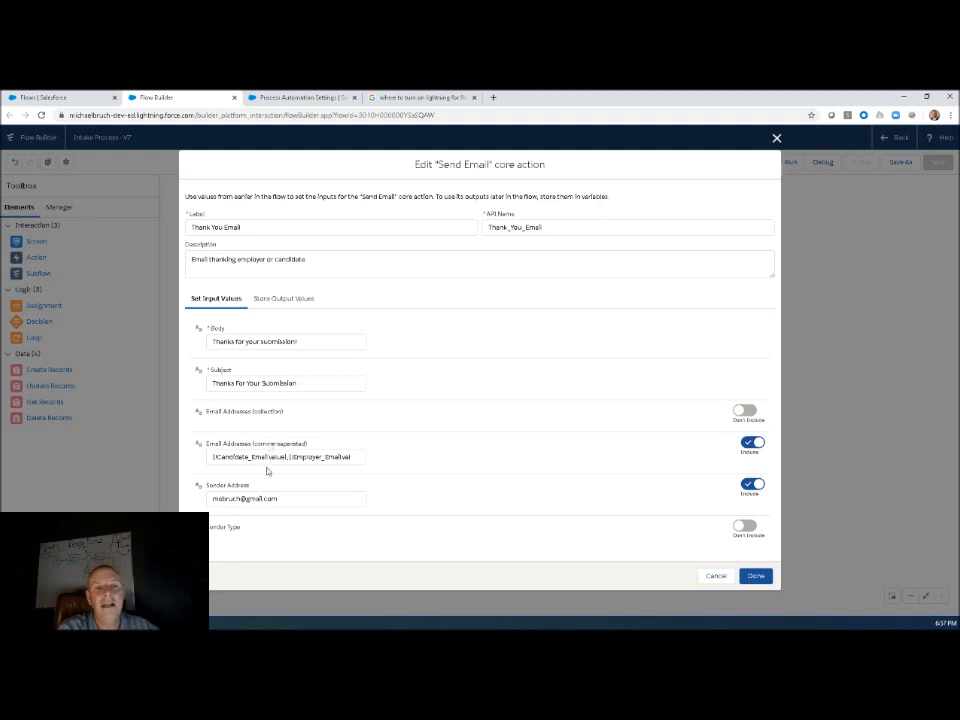
Examine the sender address of the Thank You Email action, and close the action without saving changes.
{"action": "left_click", "coordinate": [278, 500]}
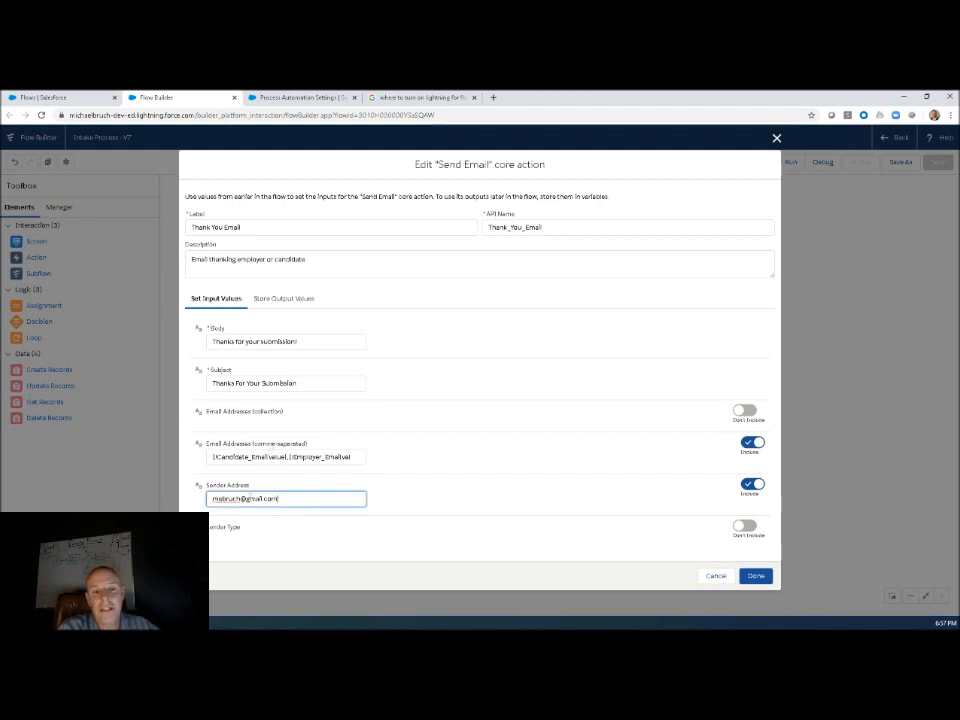
{"action": "left_click_drag", "start_coordinate": [228, 498], "coordinate": [211, 499]}
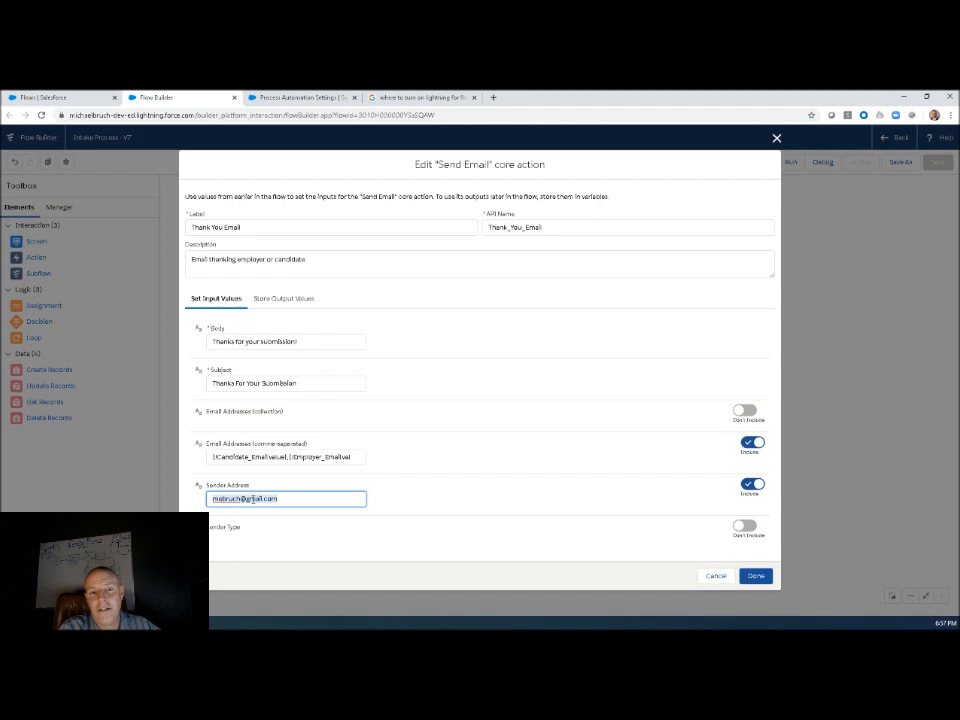
{"action": "left_click", "coordinate": [378, 504]}
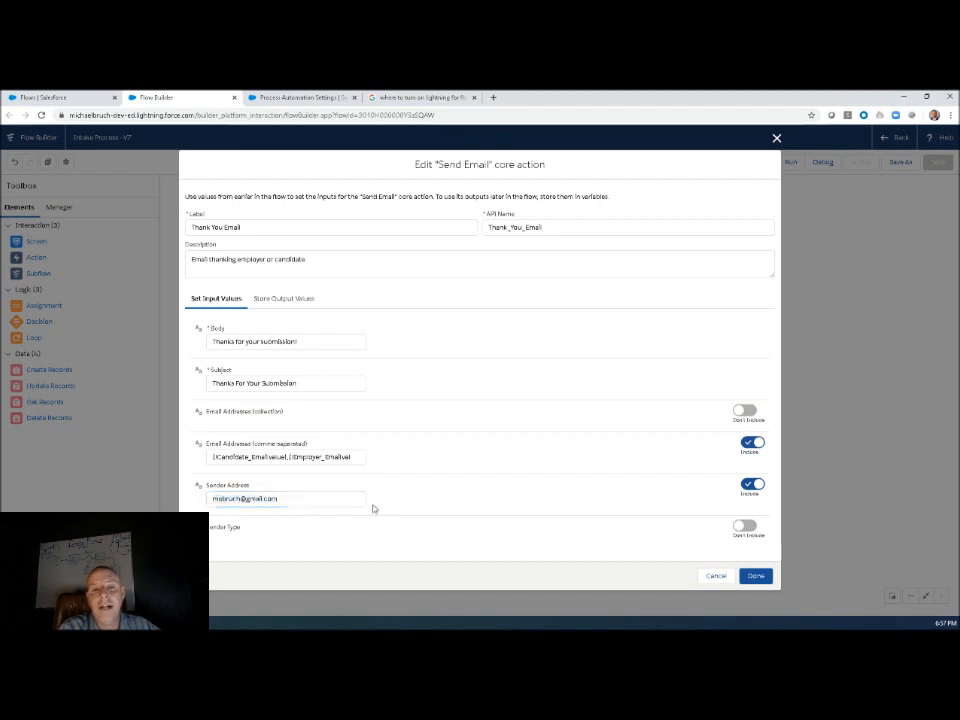
{"action": "left_click", "coordinate": [282, 497]}
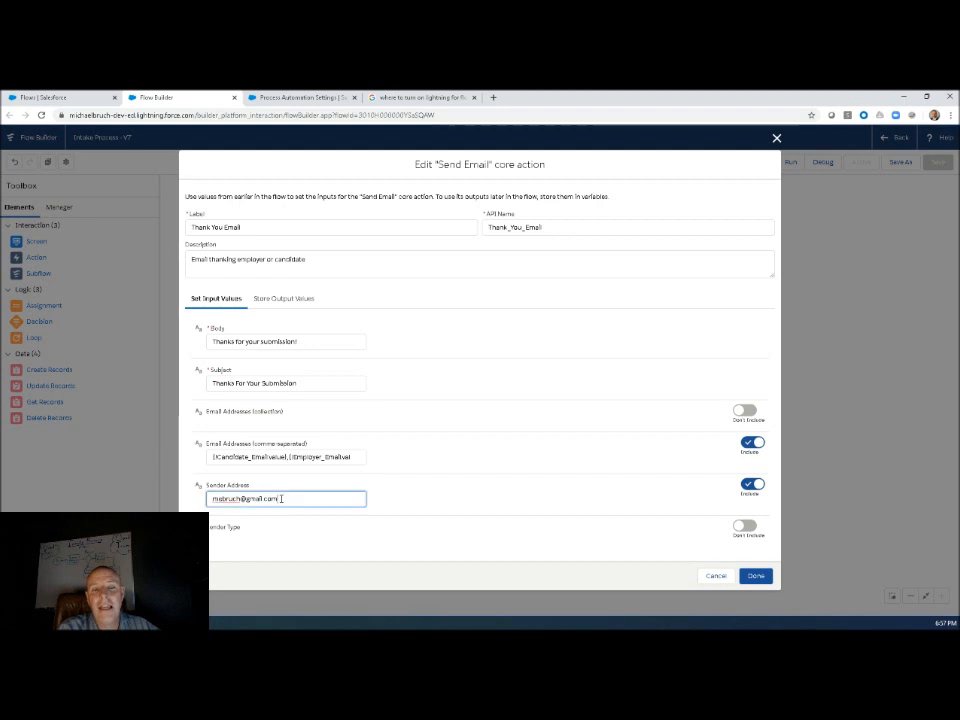
{"action": "left_click_drag", "start_coordinate": [282, 497], "coordinate": [211, 498]}
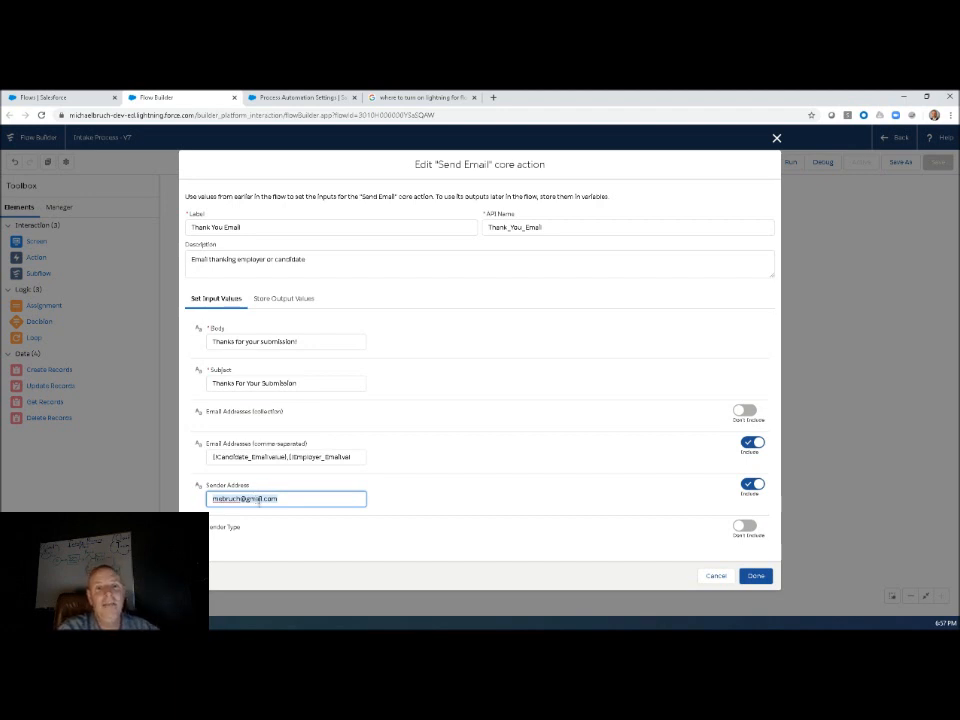
{"action": "left_click", "coordinate": [259, 499]}
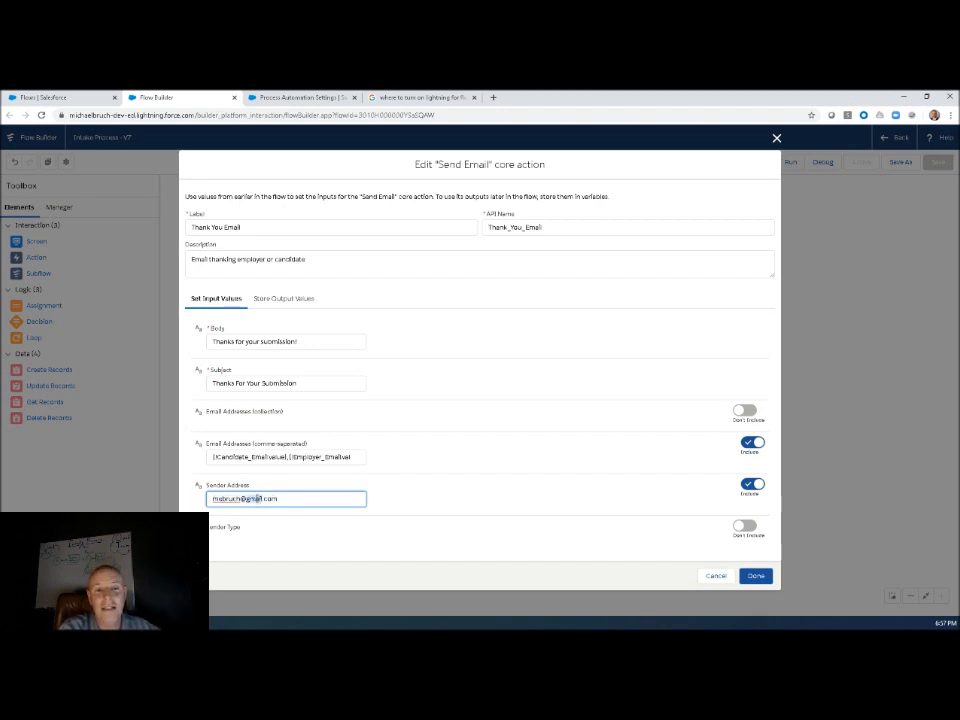
{"action": "left_click", "coordinate": [403, 492]}
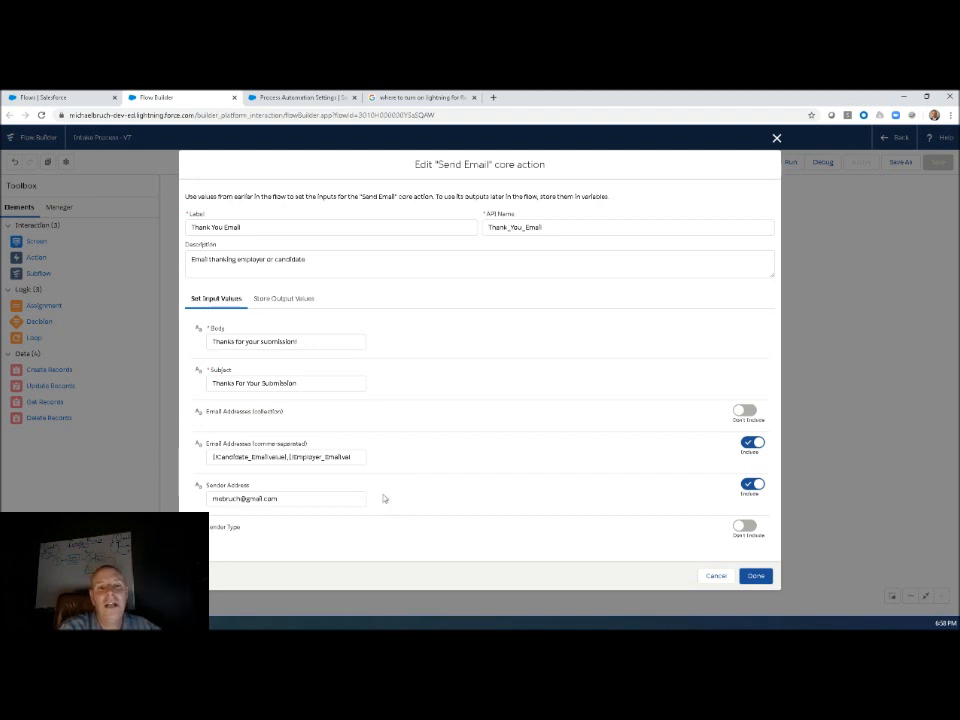
{"action": "left_click", "coordinate": [280, 497]}
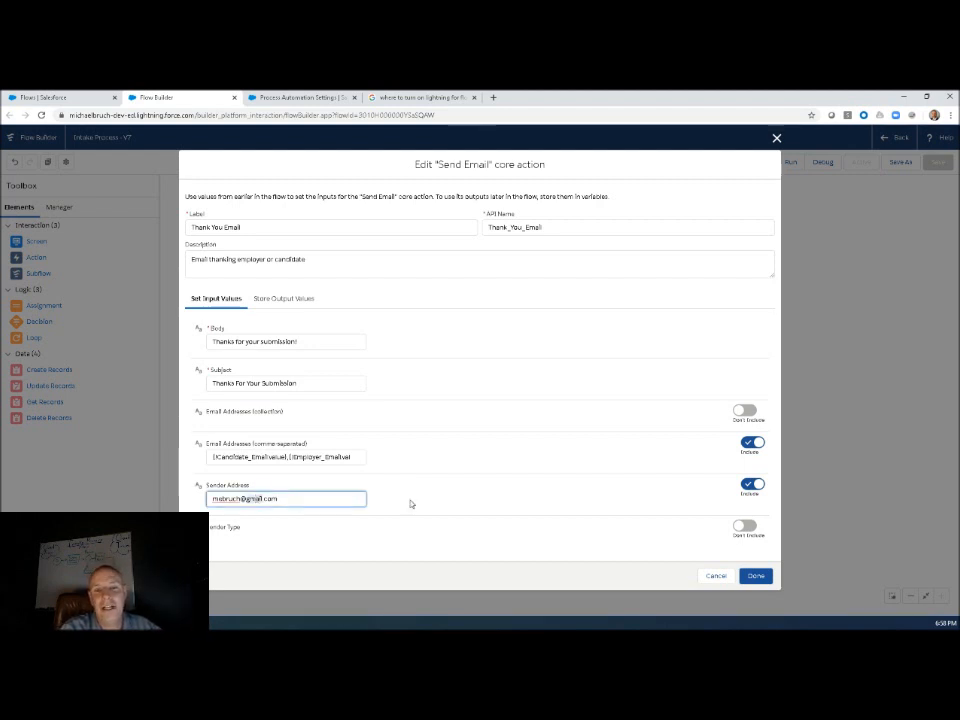
{"action": "left_click", "coordinate": [464, 484]}
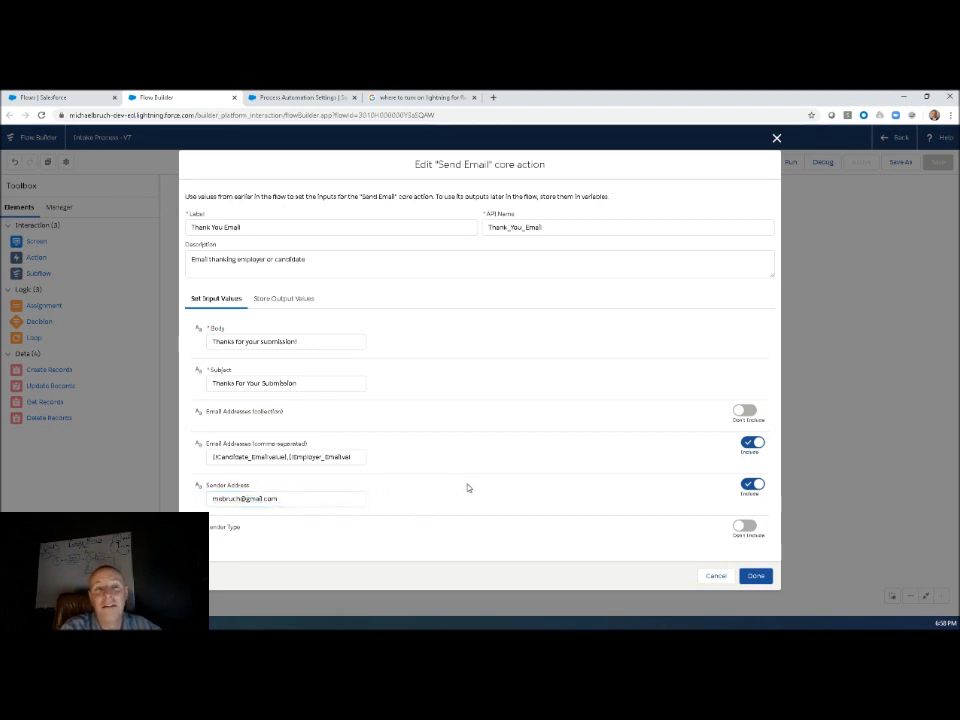
{"action": "left_click", "coordinate": [716, 576]}
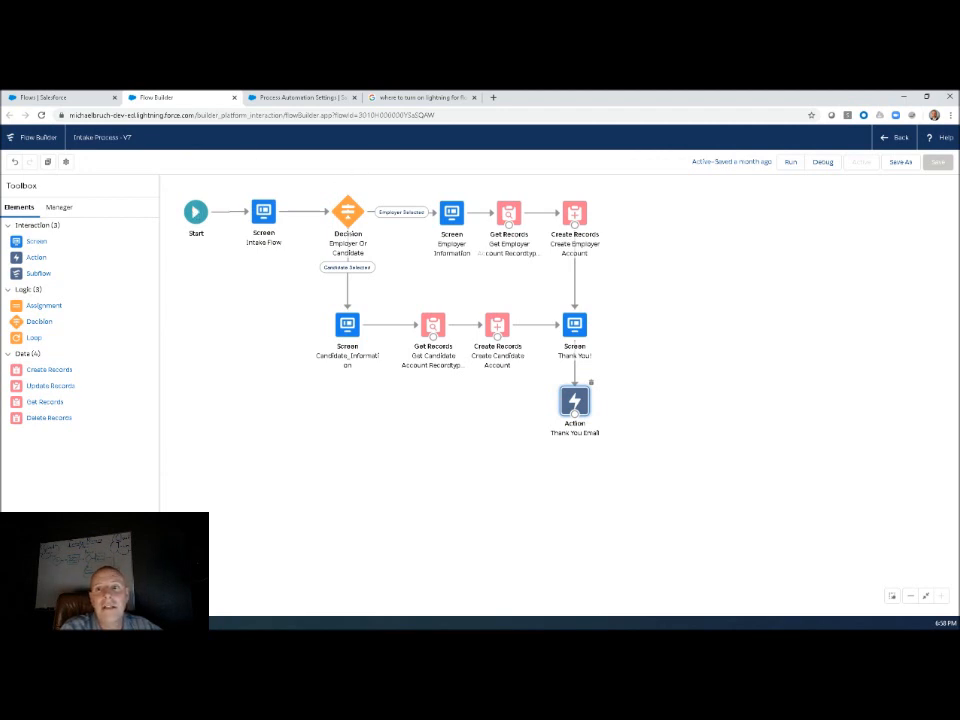
Leave the flow for Setup, search for "process" to open Process Automation Settings, and examine the description of the Lightning runtime option for flows.
{"action": "left_click", "coordinate": [884, 138]}
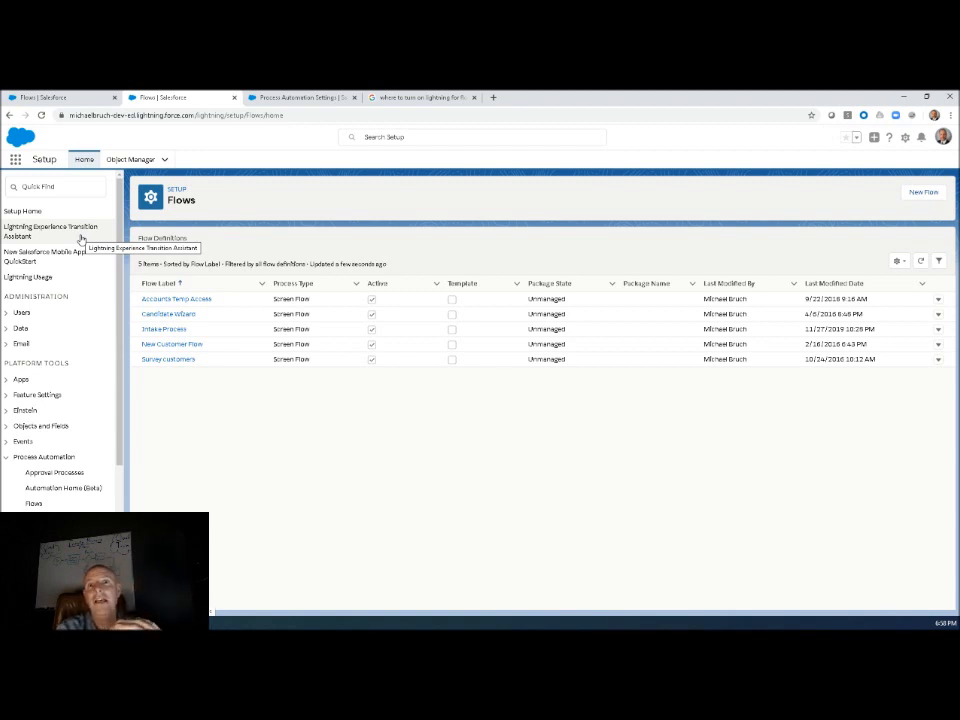
{"action": "left_click", "coordinate": [58, 185]}
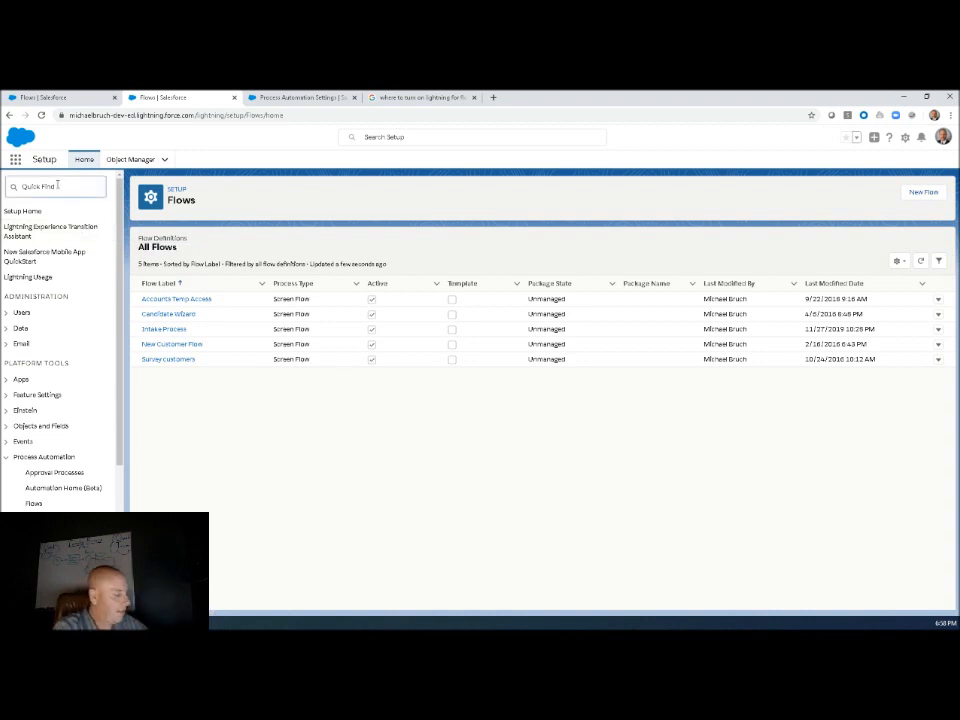
{"action": "type", "text": "pro"}
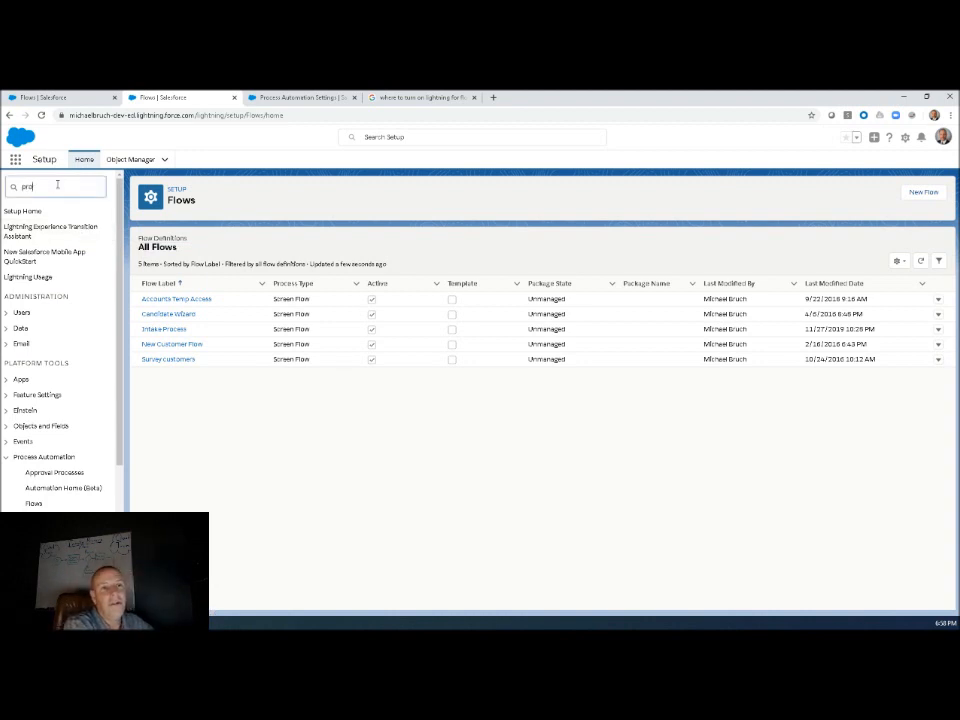
{"action": "type", "text": "cess"}
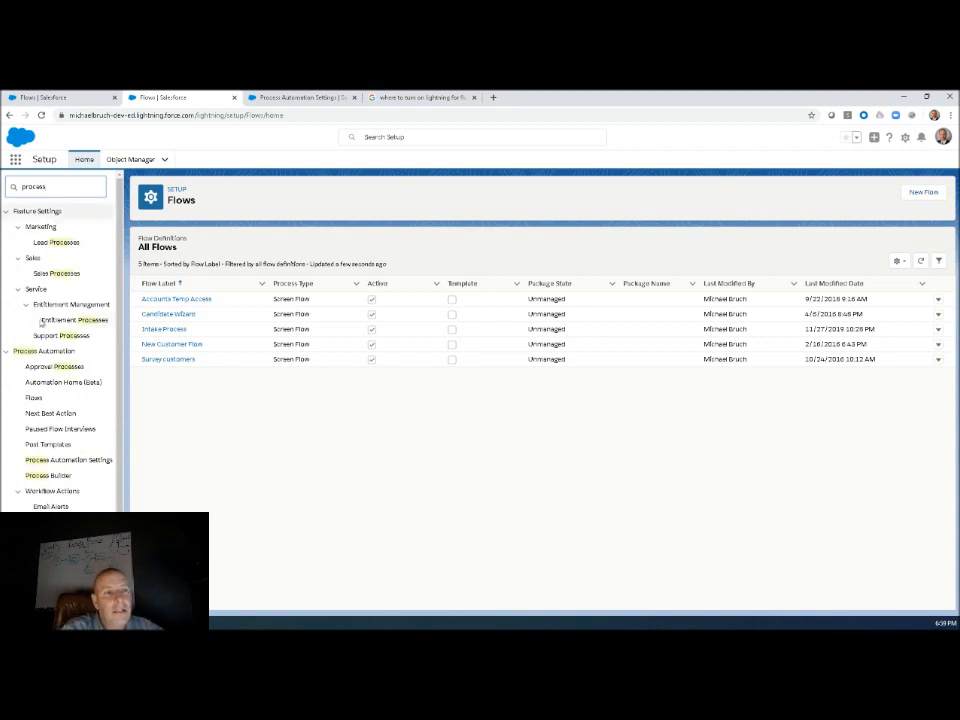
{"action": "left_click", "coordinate": [67, 461]}
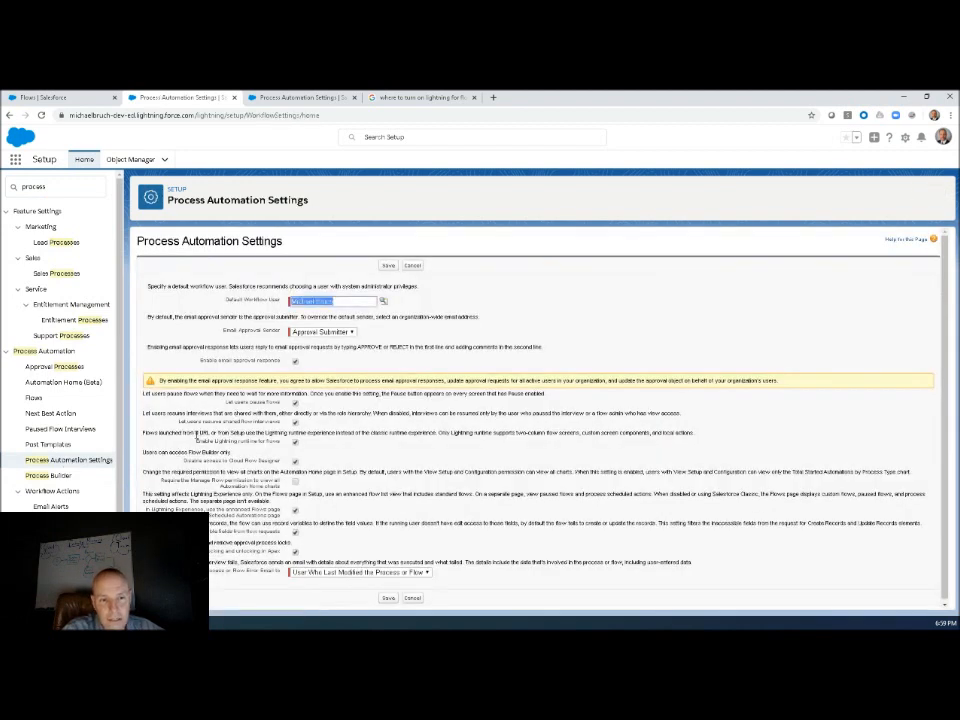
{"action": "left_click_drag", "start_coordinate": [166, 433], "coordinate": [391, 433]}
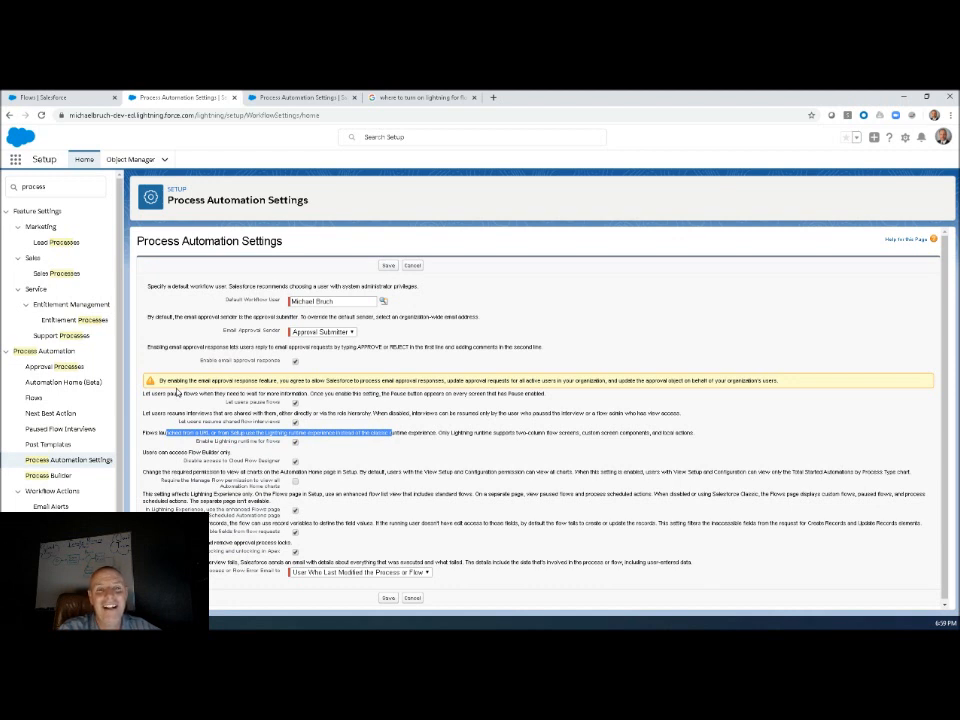
{"action": "left_click", "coordinate": [227, 432]}
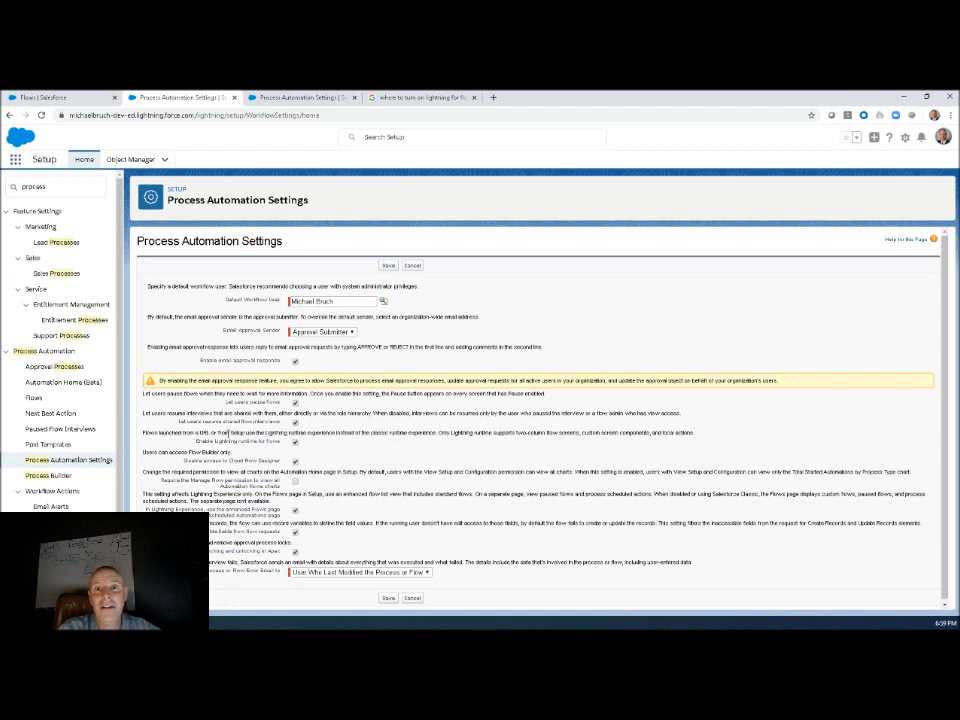